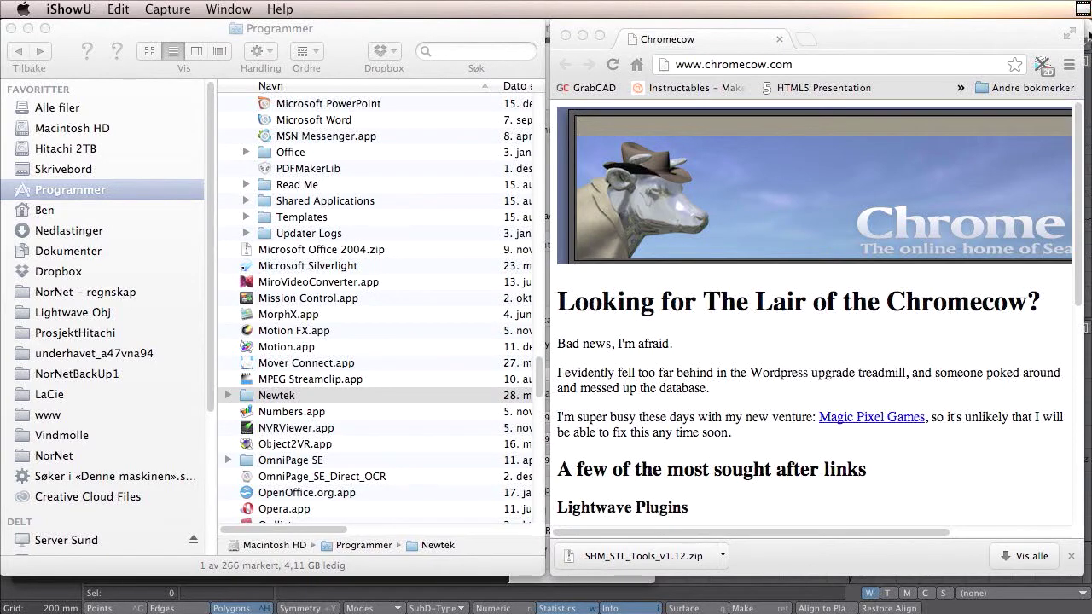
# Switch to LightWave Modeler and orbit the perspective view around the sub-patched helmet.
pyautogui.press('super+Tab')
pyautogui.press('super+Tab')
pyautogui.press('super+Tab')
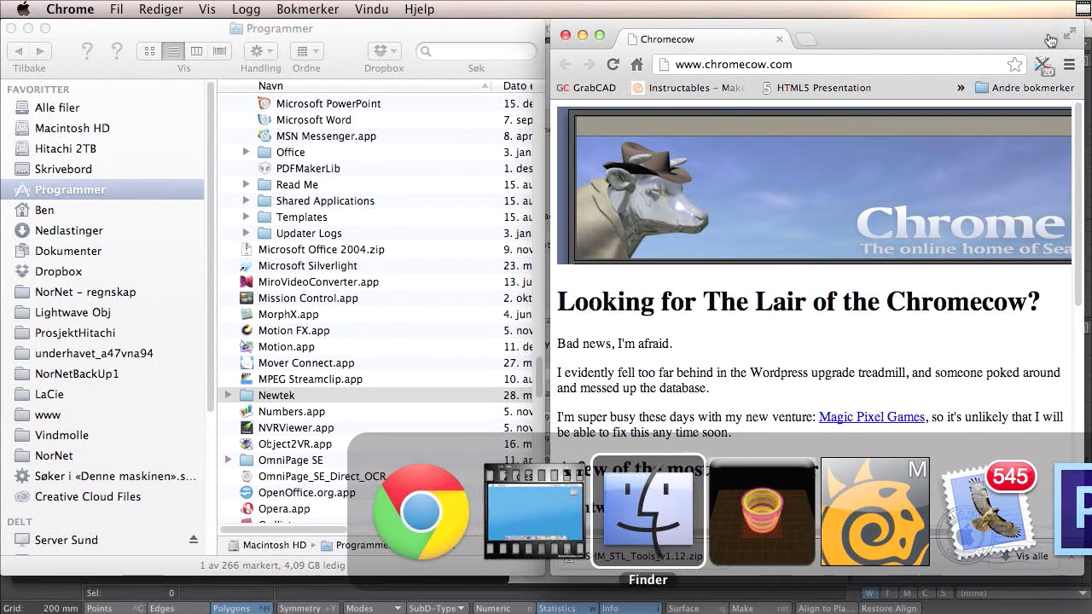
pyautogui.press('super+Tab')
pyautogui.press('super+Tab')
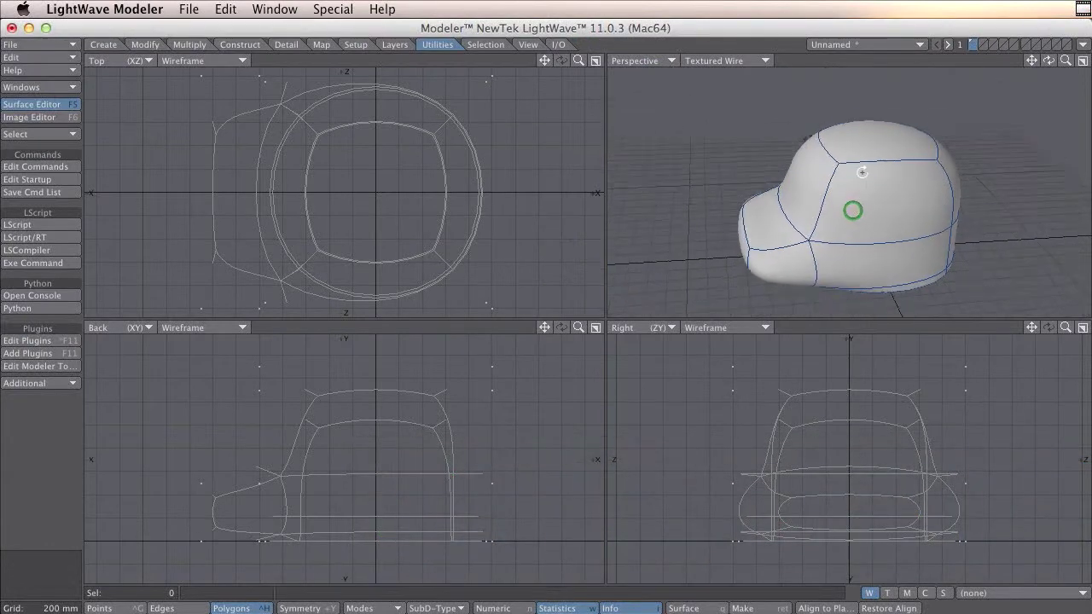
pyautogui.keyDown('alt'); pyautogui.moveTo(861, 171); pyautogui.dragTo(865, 231); pyautogui.keyUp('alt')
pyautogui.press('super+Tab')
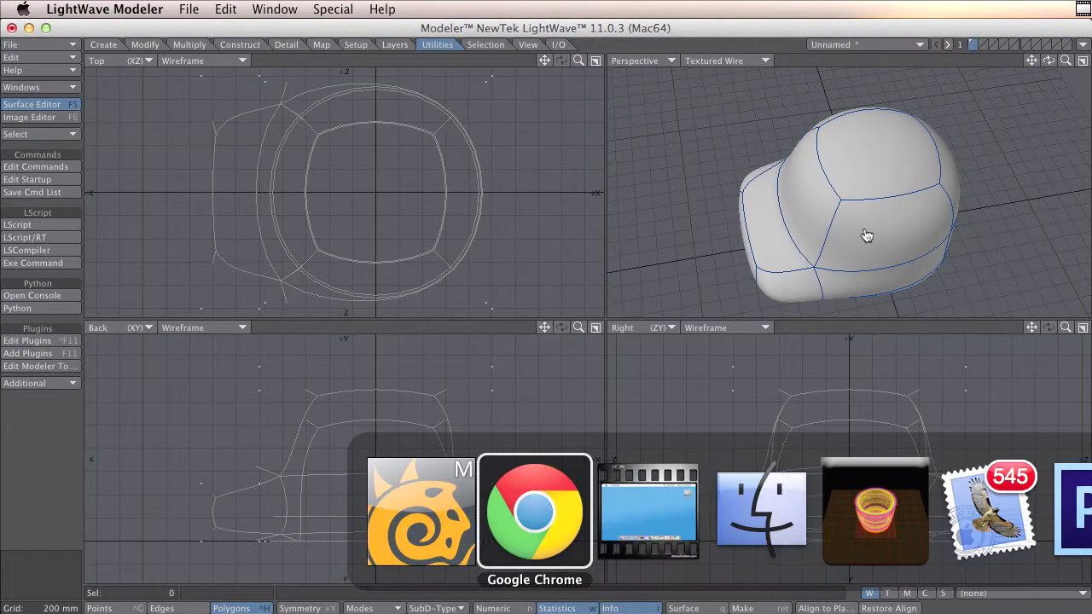
pyautogui.press('super+Tab')
pyautogui.press('super+Tab')
pyautogui.press('super+Tab')
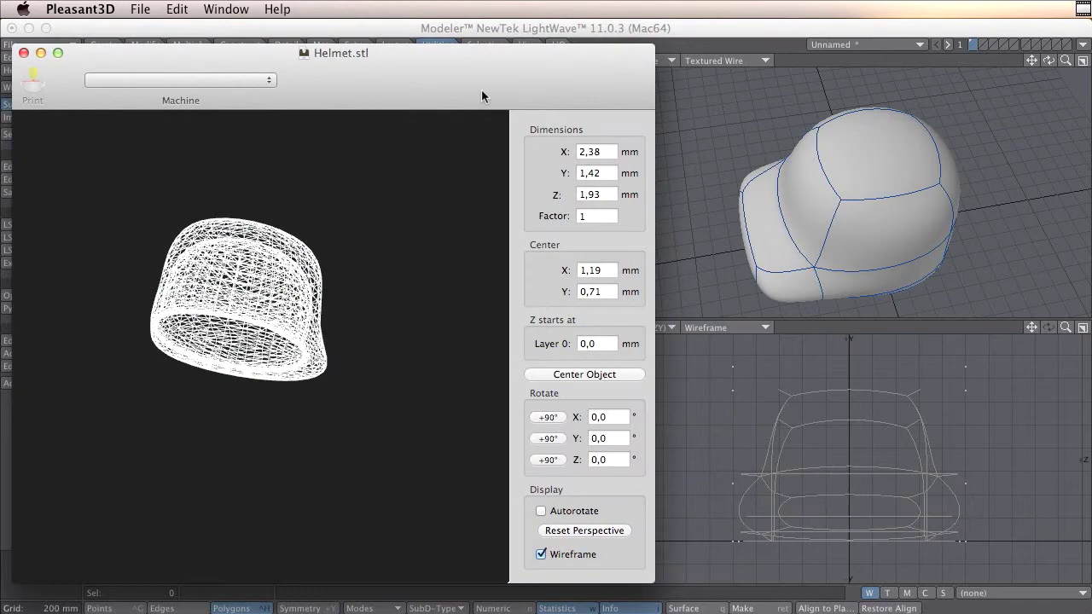
# Rotate the Helmet.stl wireframe in Pleasant3D, then switch back to Chrome.
pyautogui.moveTo(344, 239); pyautogui.dragTo(339, 294)
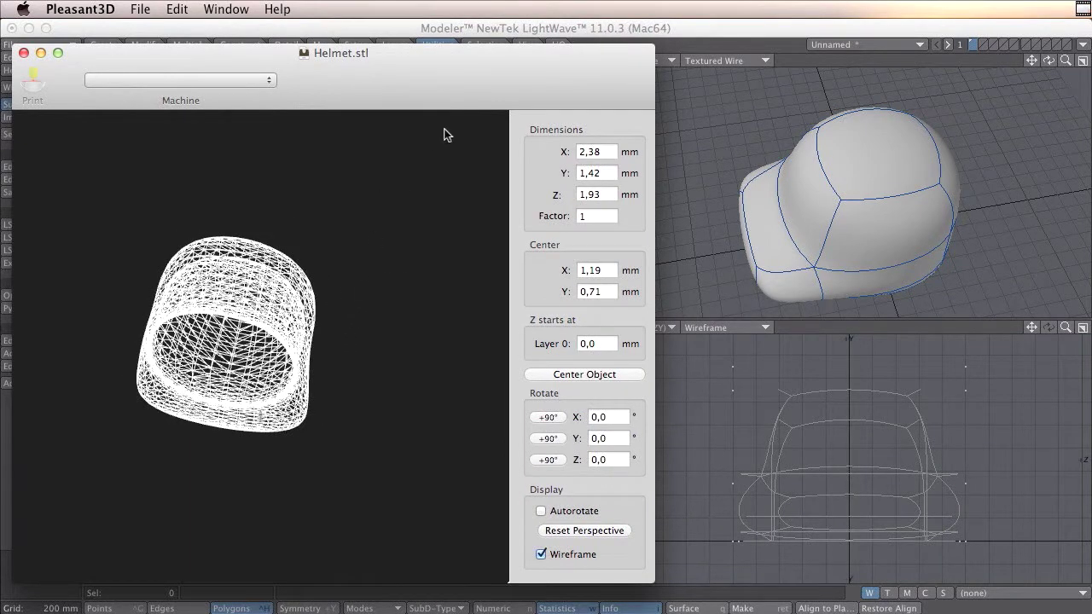
pyautogui.press('super+Tab')
pyautogui.press('super+Tab')
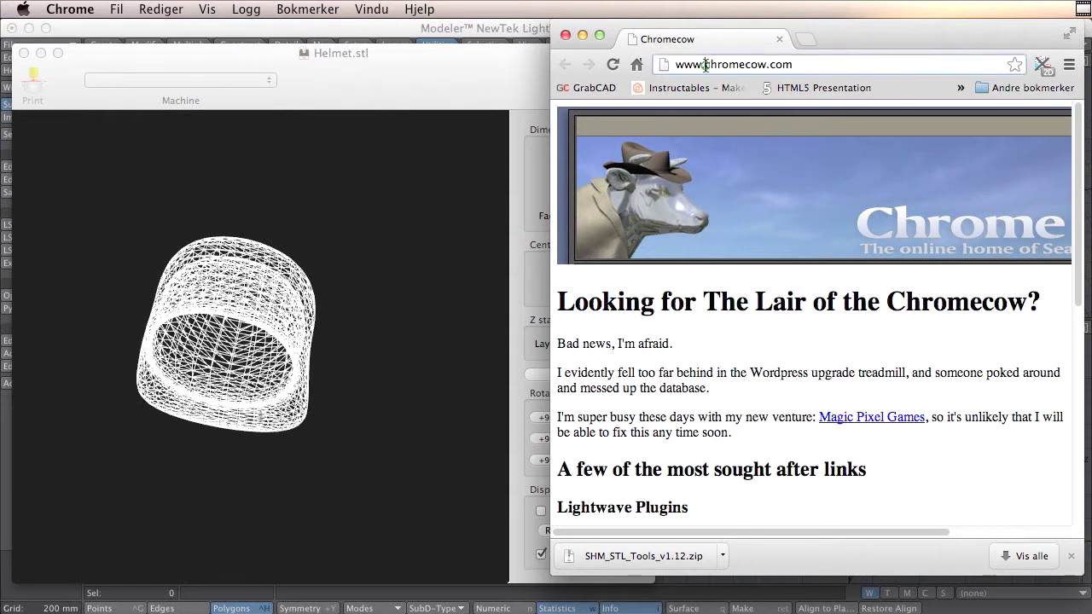
# Show the downloaded SHM_STL_Tools_v1.12.zip in Finder from Chrome's download item menu.
pyautogui.moveTo(704, 64); pyautogui.dragTo(805, 65)
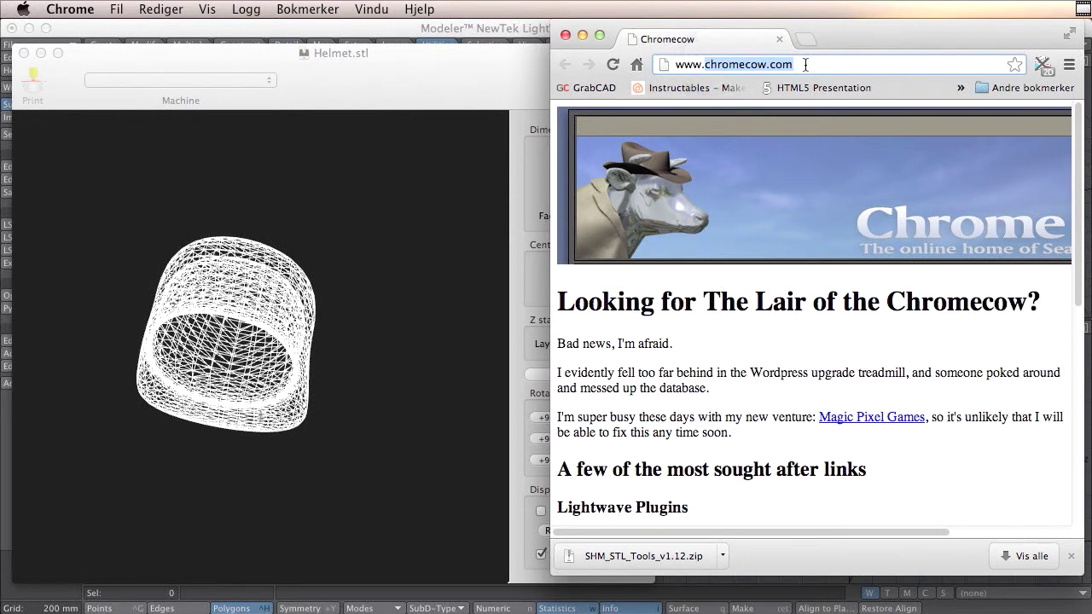
pyautogui.click(806, 65)
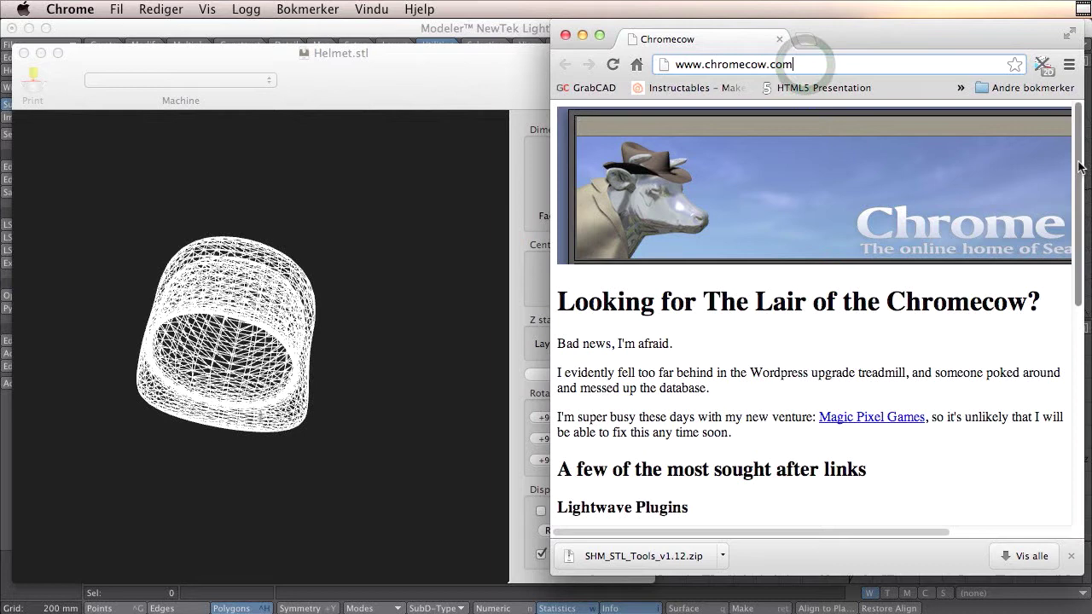
pyautogui.moveTo(1078, 161); pyautogui.dragTo(1079, 258)
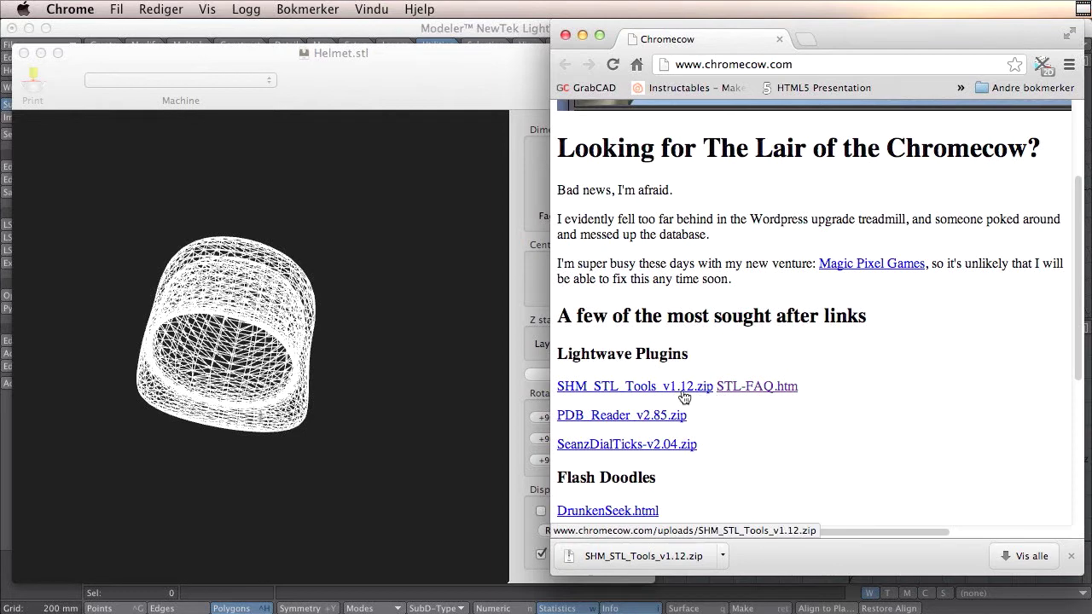
pyautogui.click(722, 556)
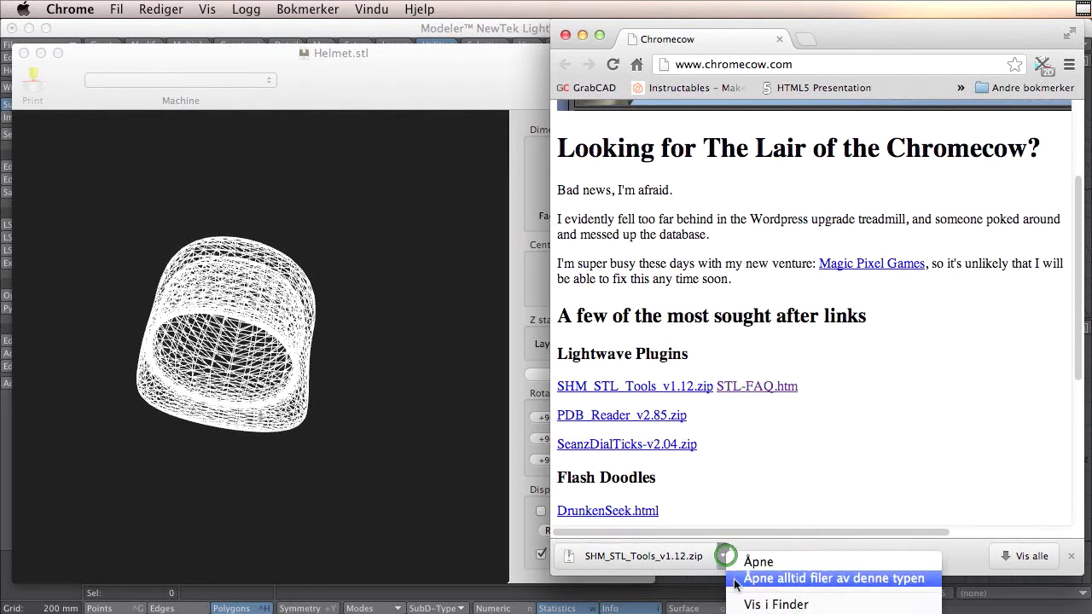
pyautogui.click(746, 605)
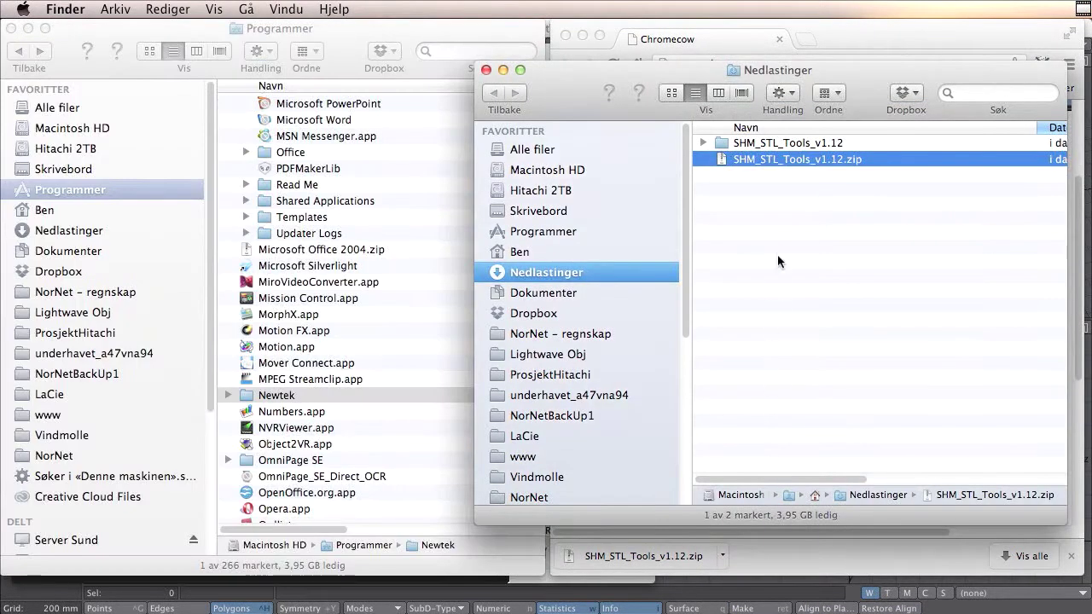
# Open the SHM_STL_Tools_v1.12 folder to view its exporter and importer .ls files, then bring up the Programmer window.
pyautogui.click(723, 145)
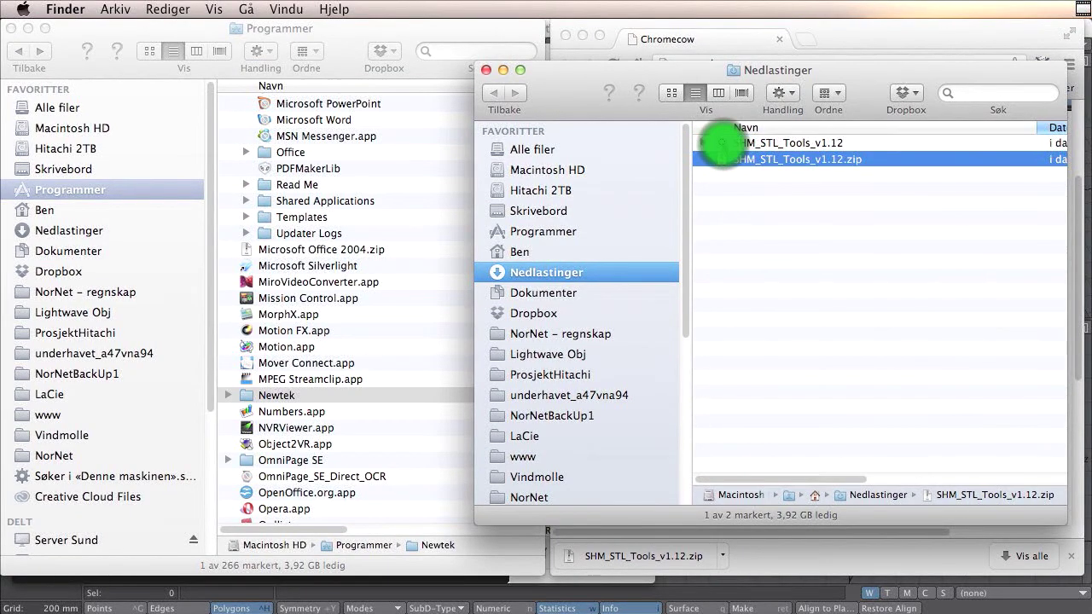
pyautogui.doubleClick(721, 142)
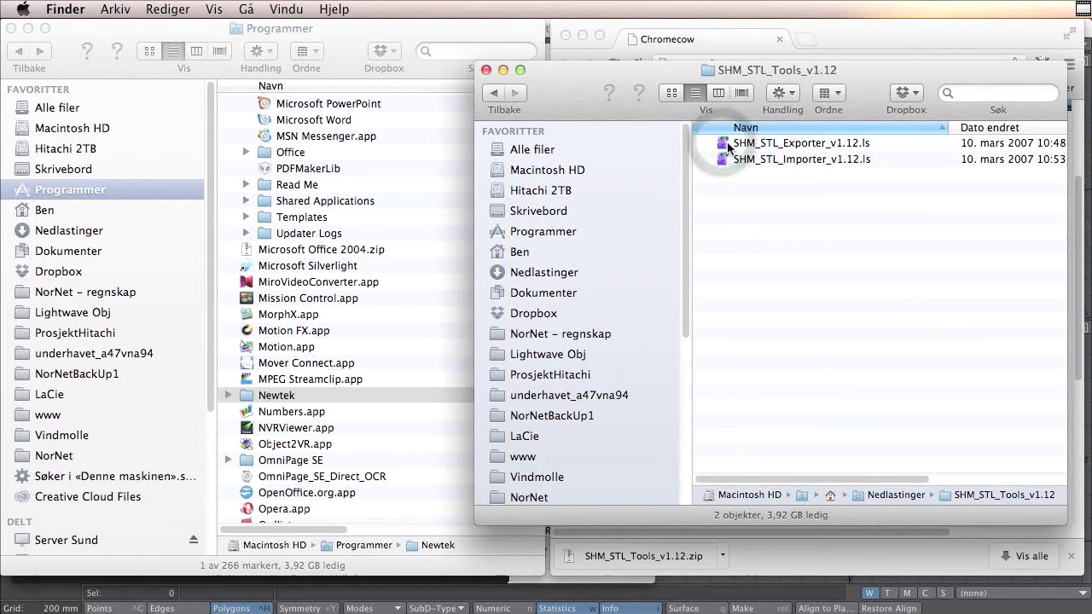
pyautogui.rightClick(722, 145)
pyautogui.click(715, 170)
pyautogui.moveTo(705, 203); pyautogui.dragTo(716, 159)
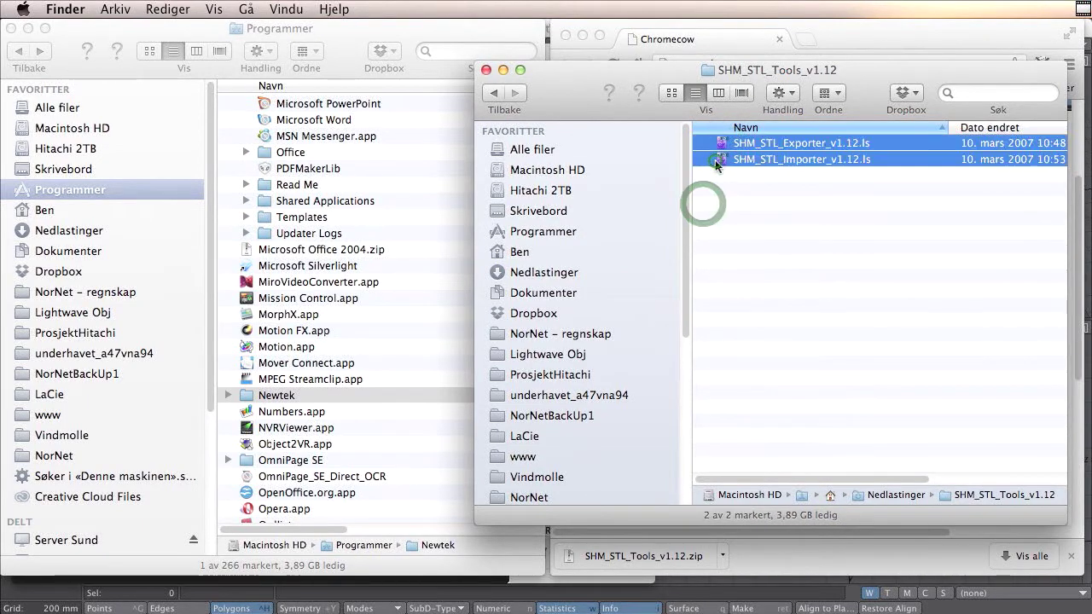
pyautogui.click(727, 214)
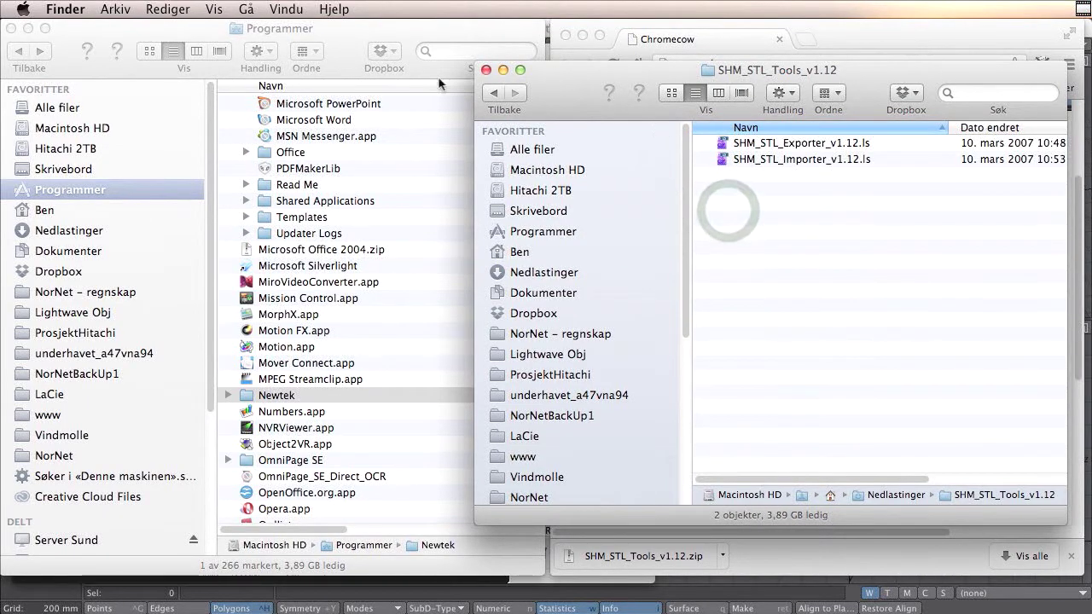
pyautogui.click(346, 54)
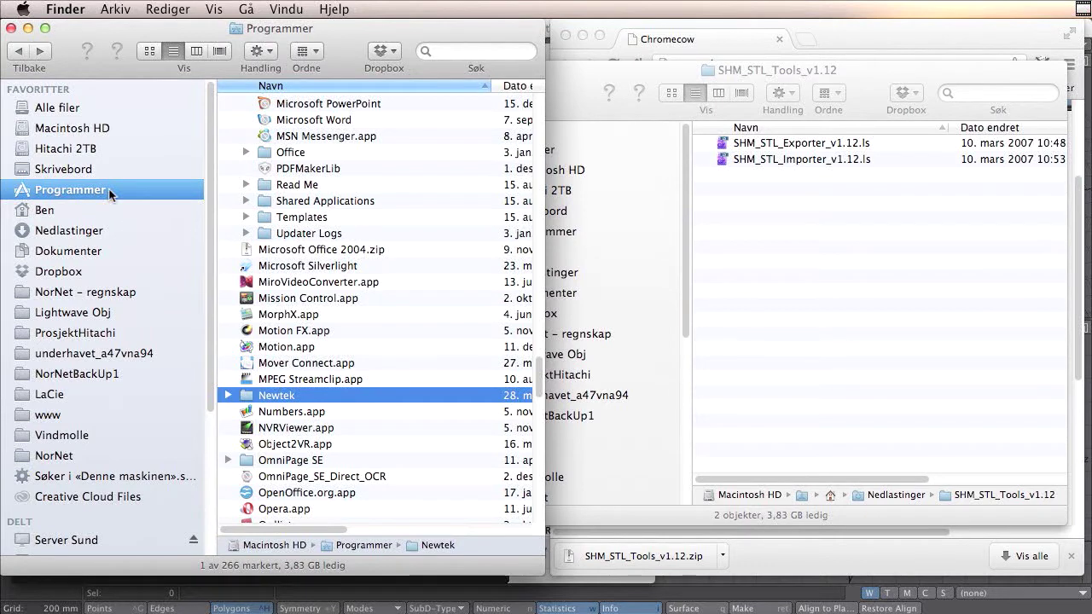
# Browse Newtek > LightWave3D11.0 > support > plugins > input-output to reach the SHM_STL .ls files.
pyautogui.doubleClick(250, 397)
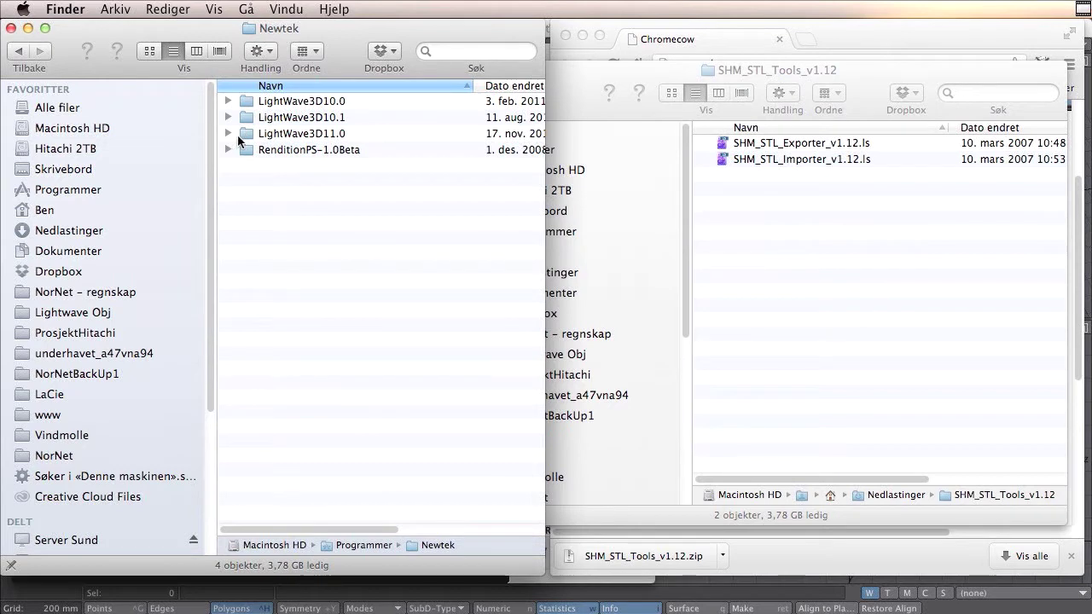
pyautogui.doubleClick(244, 134)
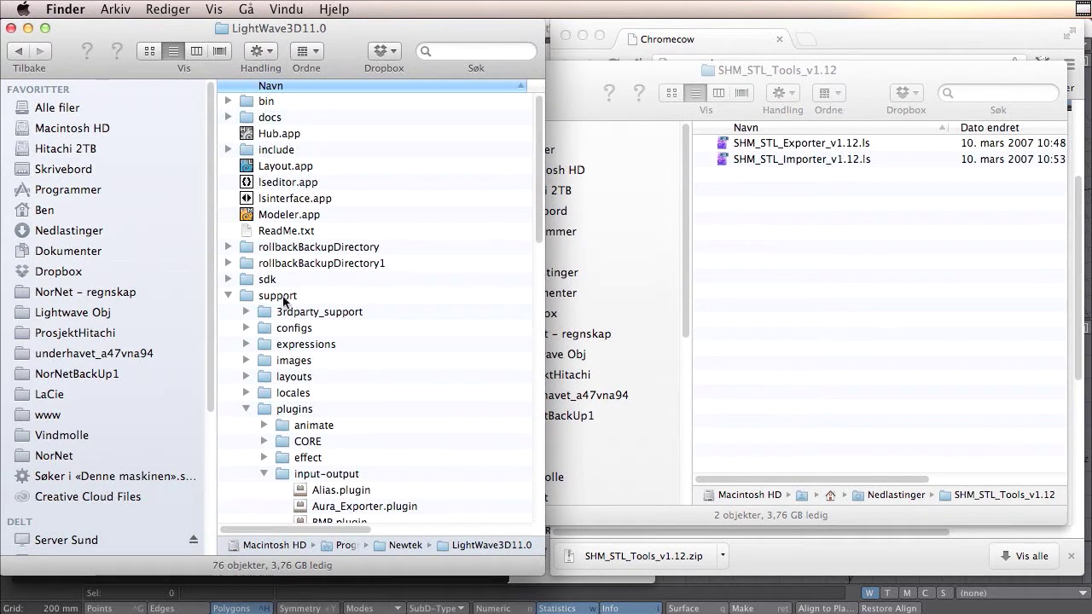
pyautogui.click(251, 297)
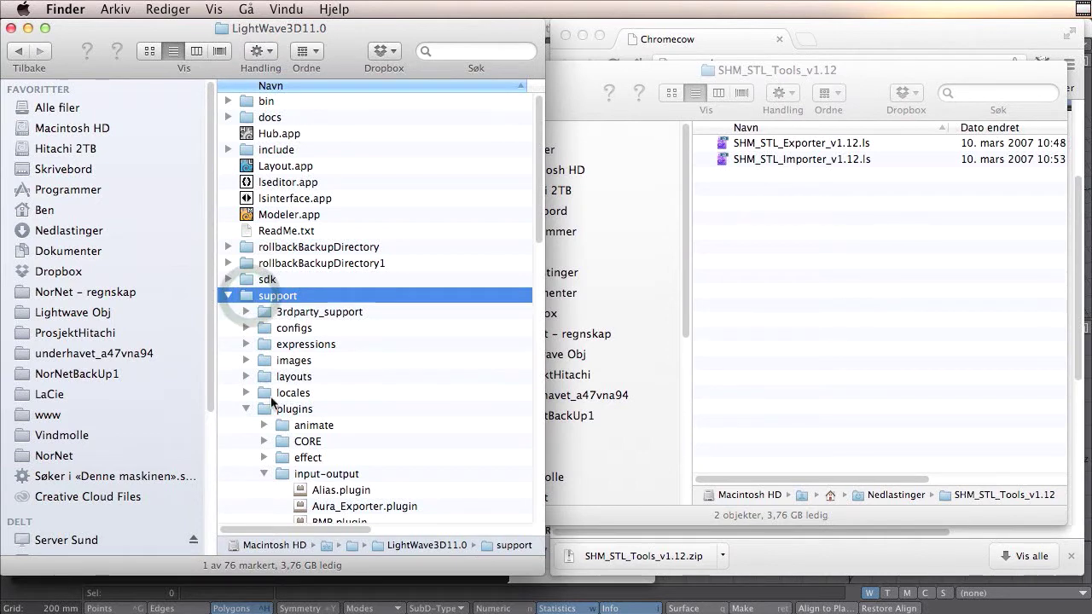
pyautogui.click(267, 414)
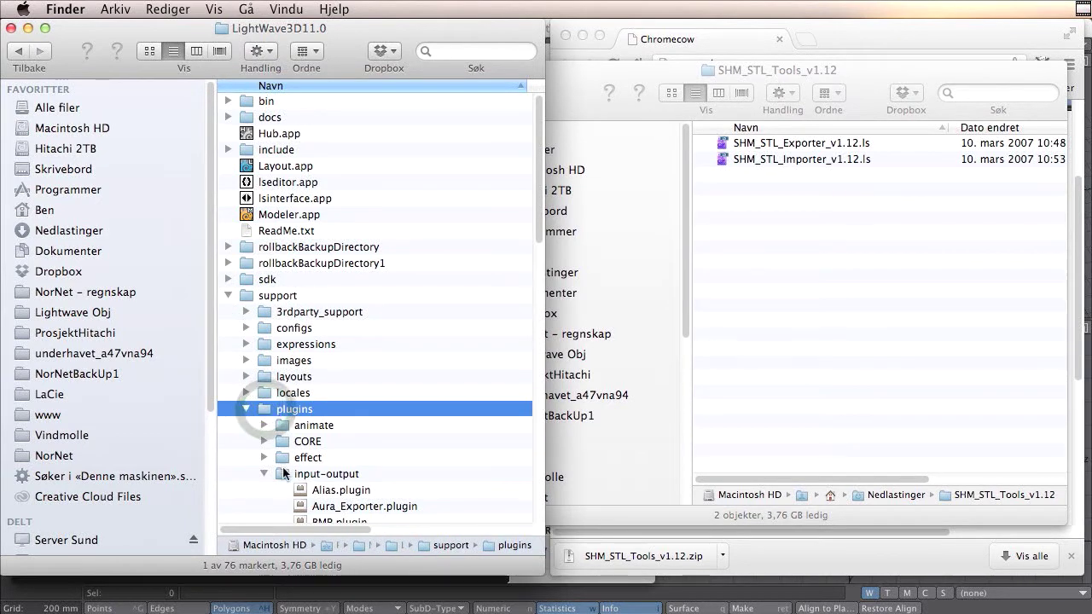
pyautogui.click(284, 478)
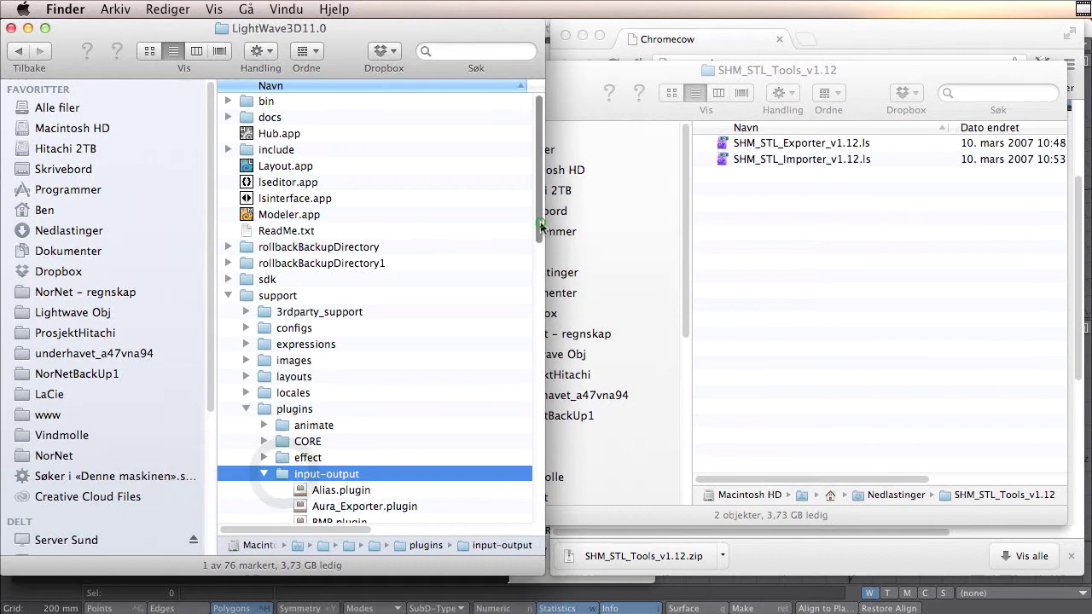
pyautogui.moveTo(540, 221); pyautogui.dragTo(541, 439)
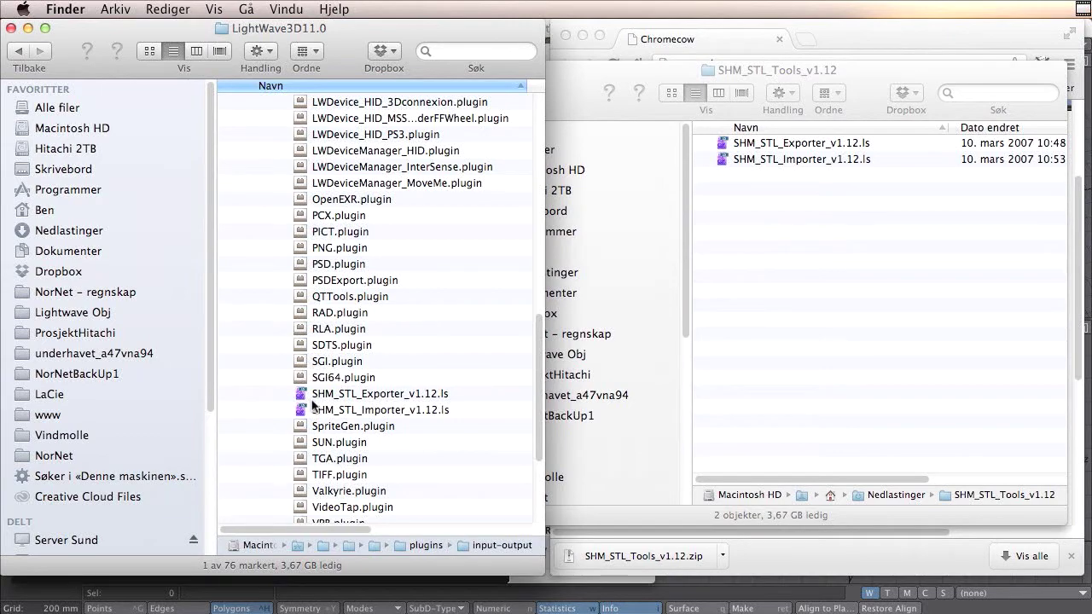
# Switch to LightWave Modeler and open the Add Plugins dialog.
pyautogui.press('super+Tab')
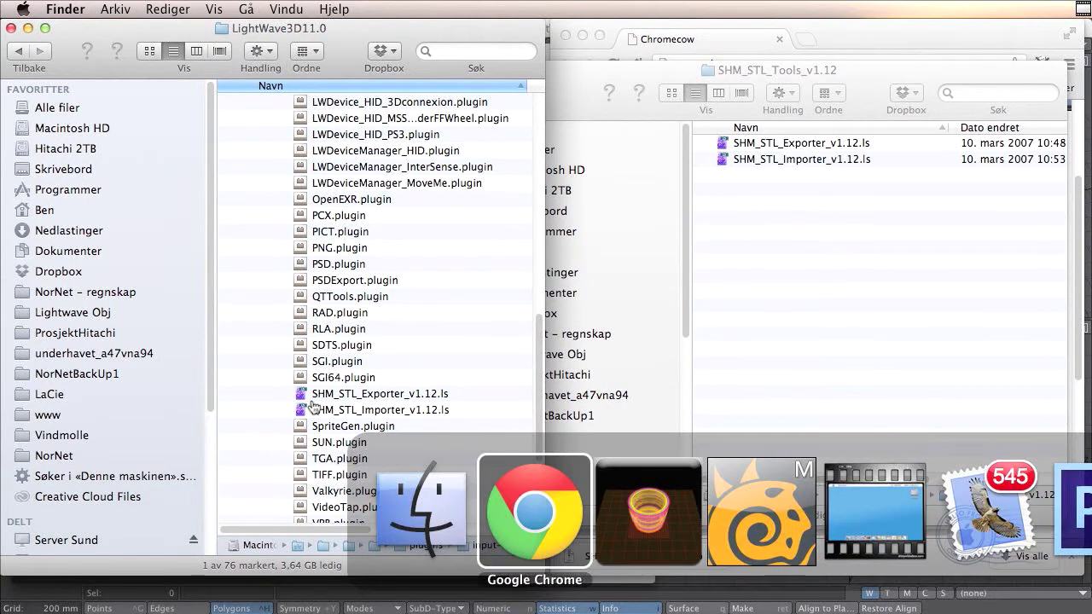
pyautogui.press('super+Tab')
pyautogui.press('super+Tab')
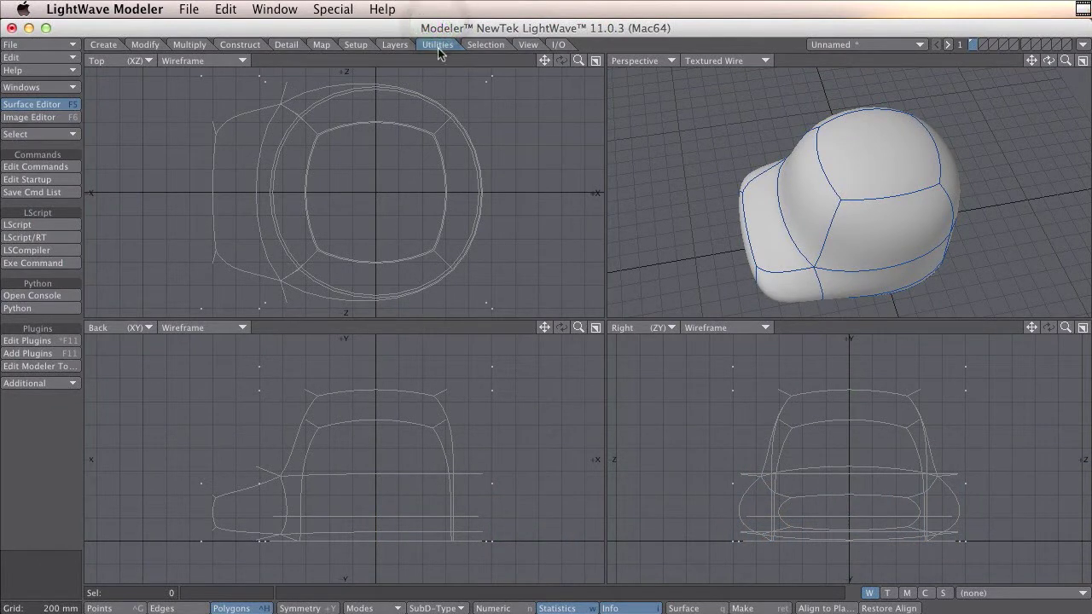
pyautogui.click(45, 354)
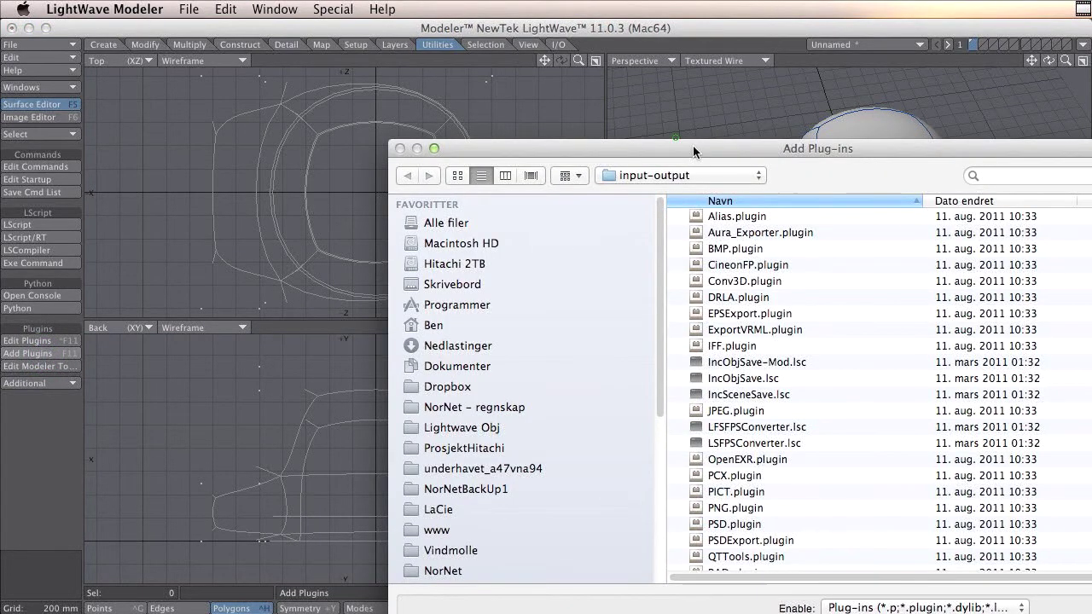
pyautogui.moveTo(692, 152); pyautogui.dragTo(467, 61)
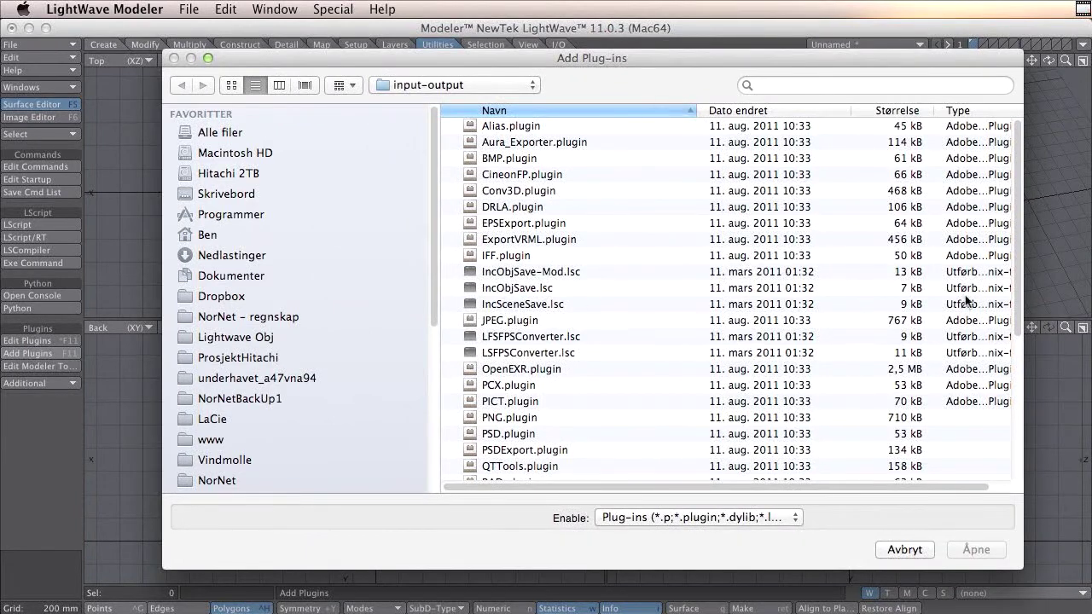
# Load SHM_STL_Exporter_v1.12.ls and SHM_STL_Importer_v1.12.ls from input-output as plug-ins.
pyautogui.scroll(-5, 1015, 246)
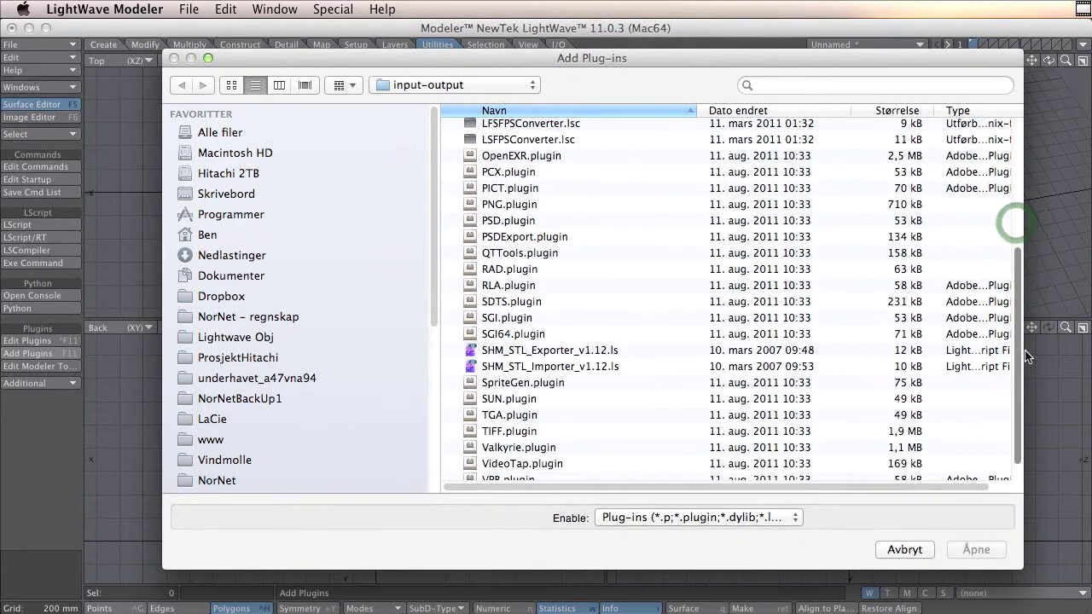
pyautogui.click(486, 349)
pyautogui.keyDown('shift'); pyautogui.click(486, 366); pyautogui.keyUp('shift')
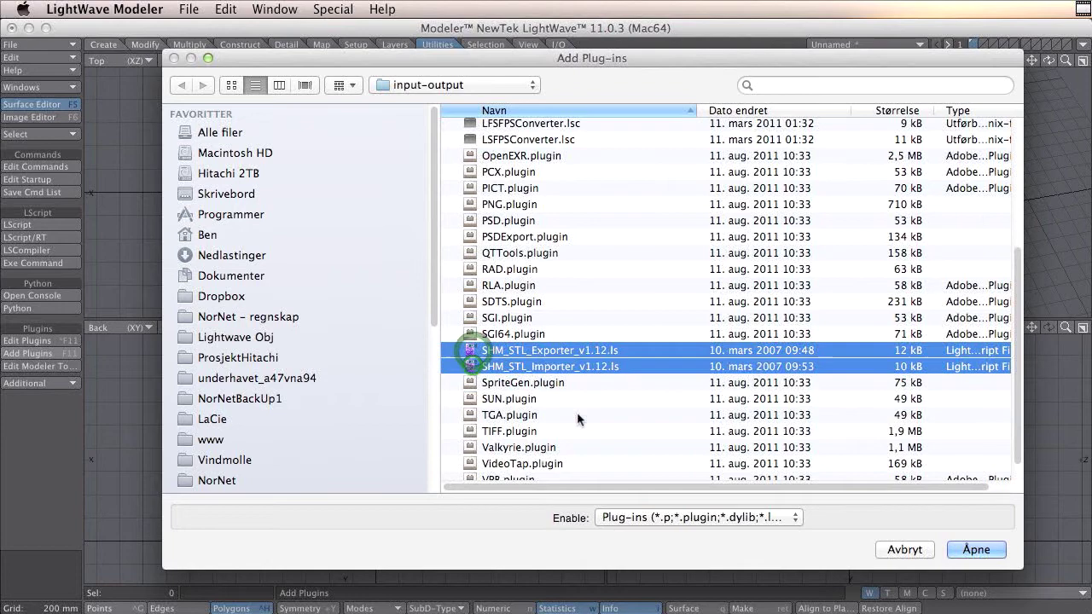
pyautogui.click(971, 548)
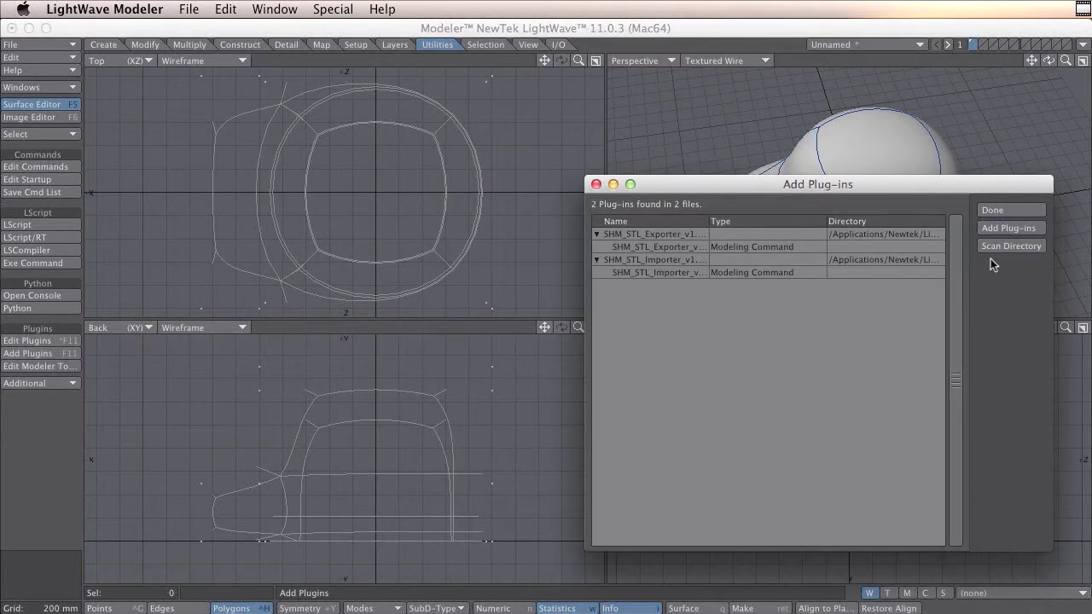
pyautogui.click(993, 213)
pyautogui.hotkey('shift', 'h')
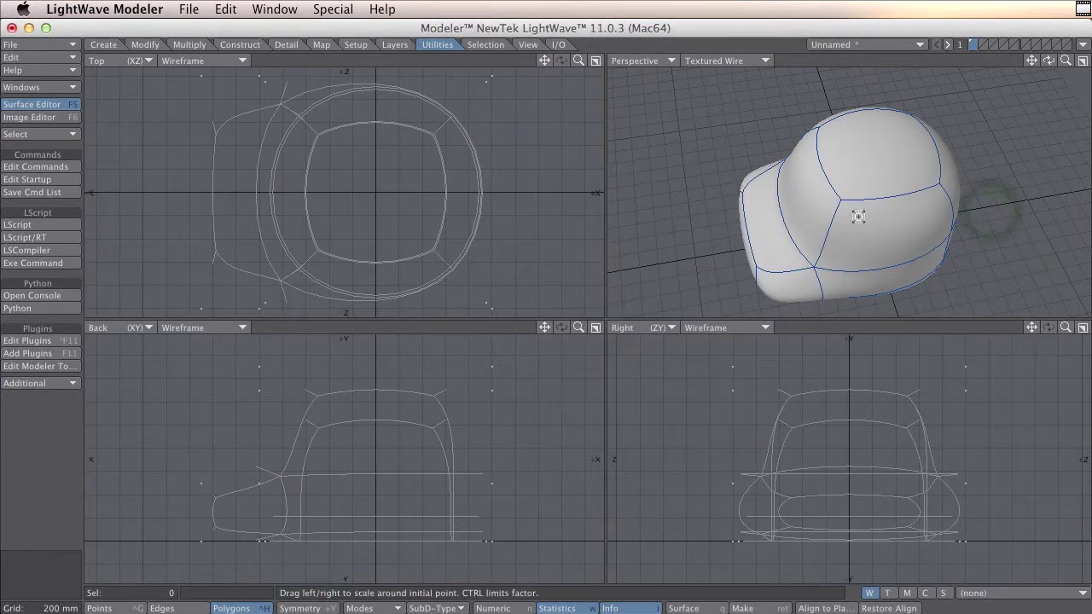
pyautogui.click(70, 384)
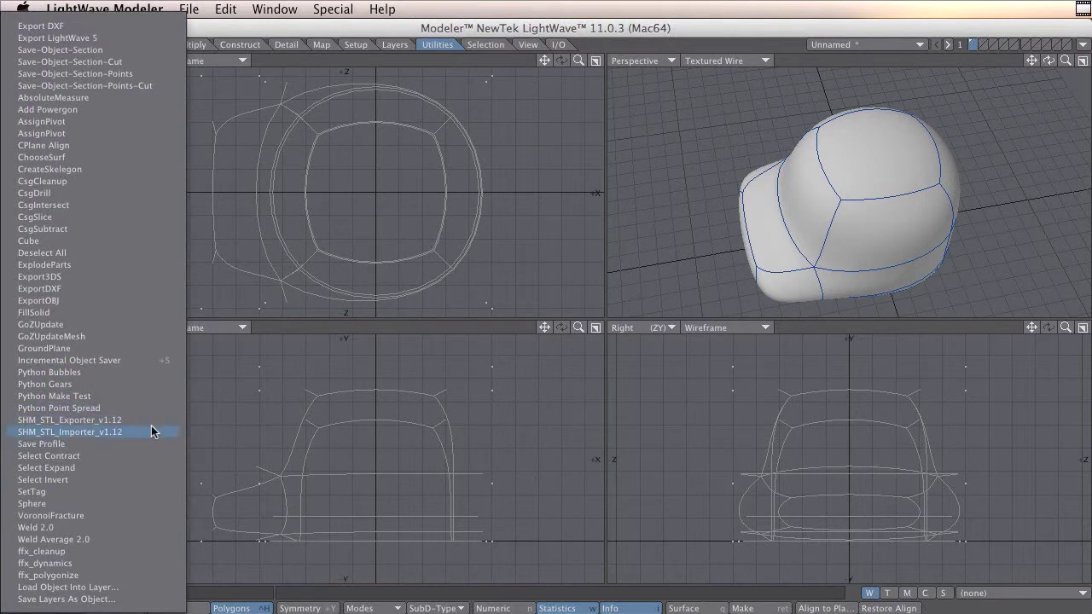
pyautogui.click(333, 330)
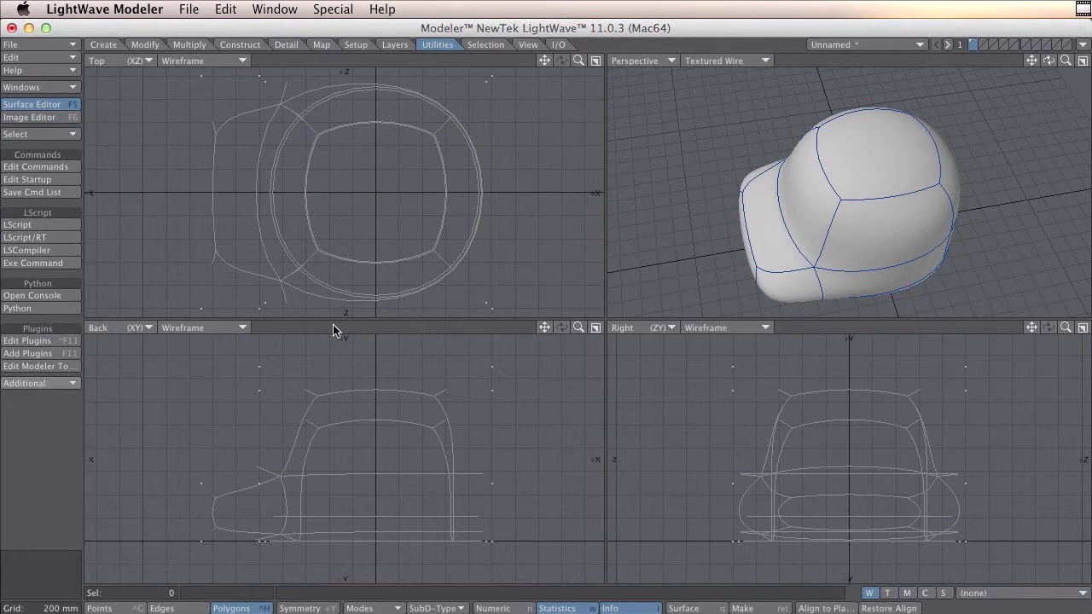
pyautogui.hotkey('shift', 'h')
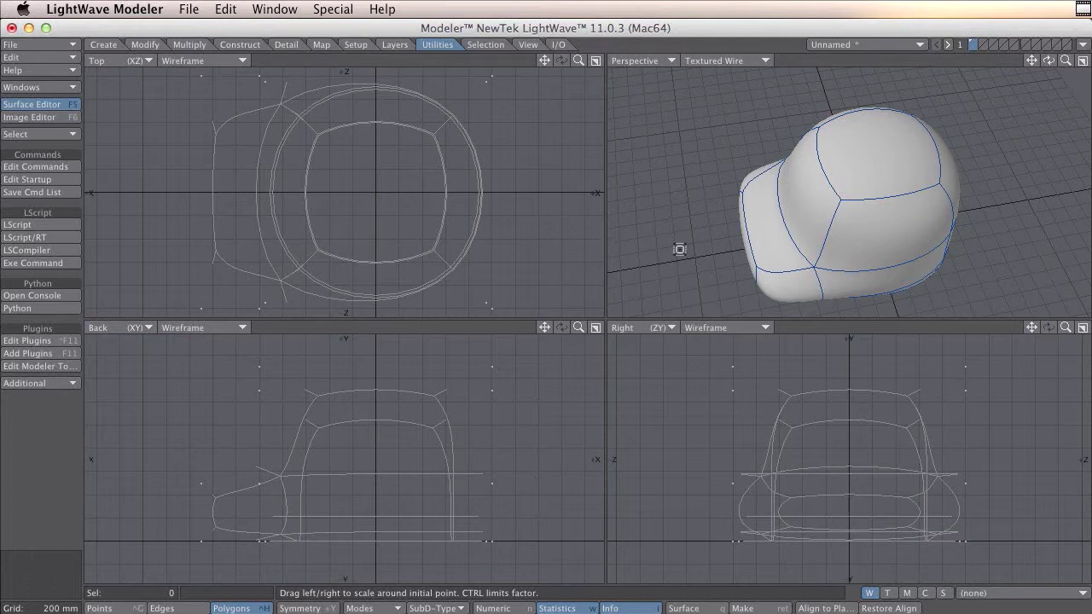
# Check the helmet's polygon cage, then Freeze the SubPatch surface into real polygons.
pyautogui.press('Tab')
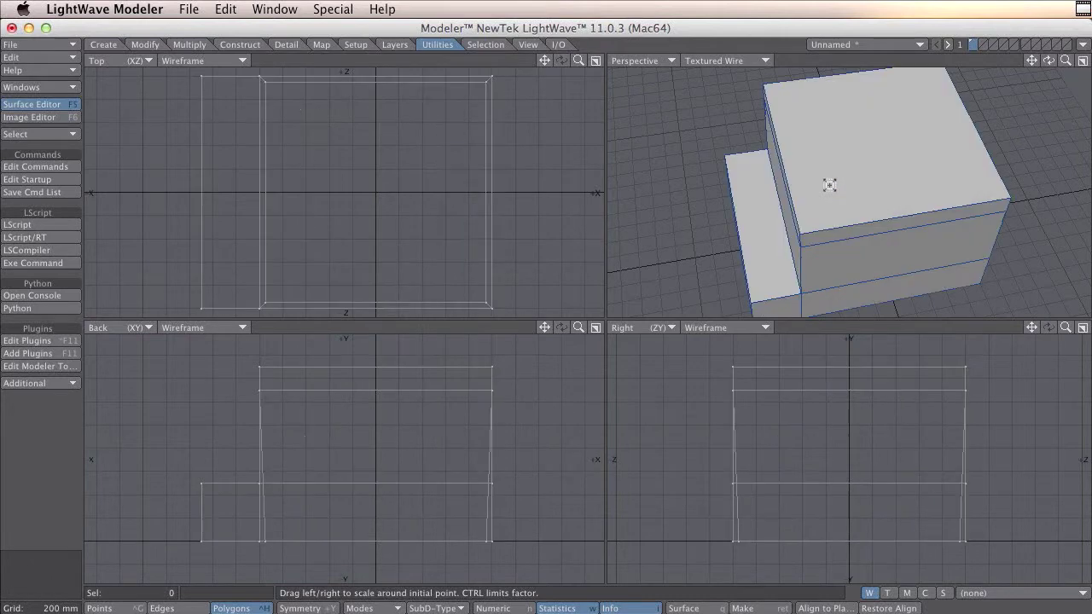
pyautogui.keyDown('alt'); pyautogui.moveTo(844, 262); pyautogui.dragTo(819, 222); pyautogui.keyUp('alt')
pyautogui.press('Tab')
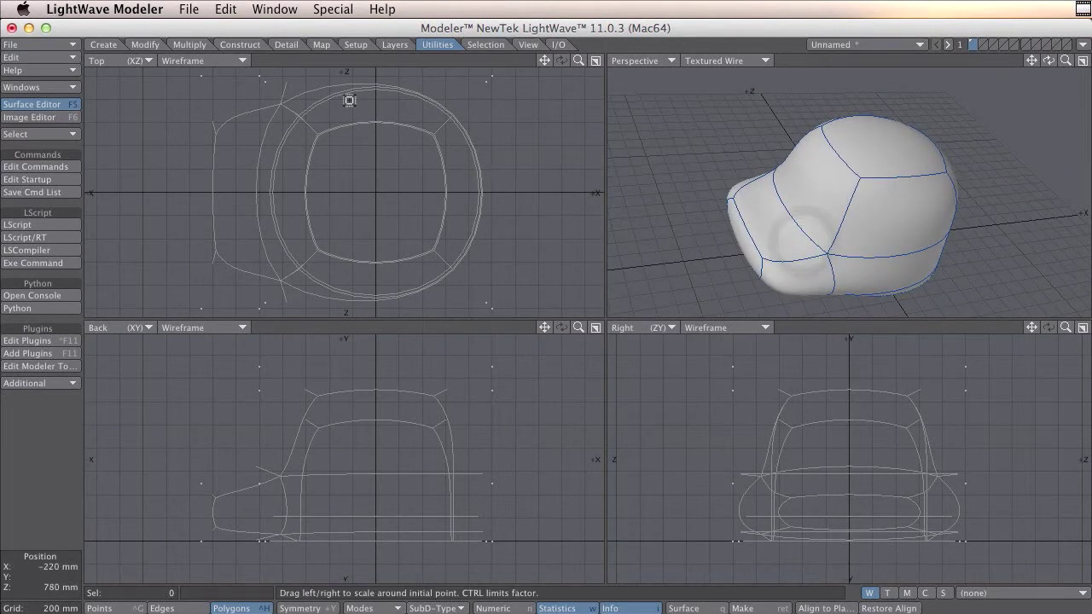
pyautogui.click(243, 45)
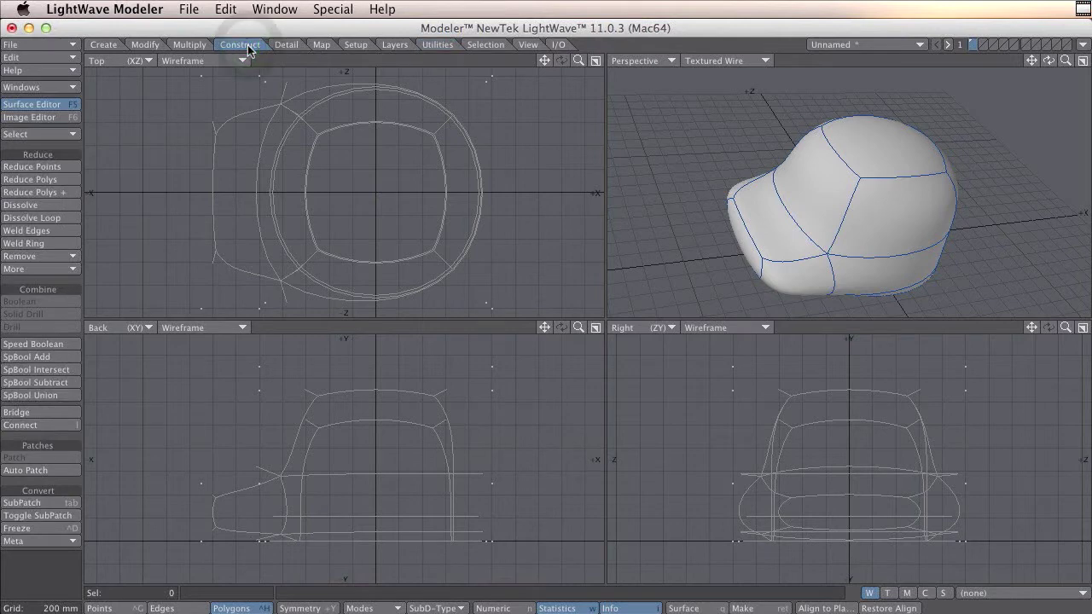
pyautogui.click(54, 529)
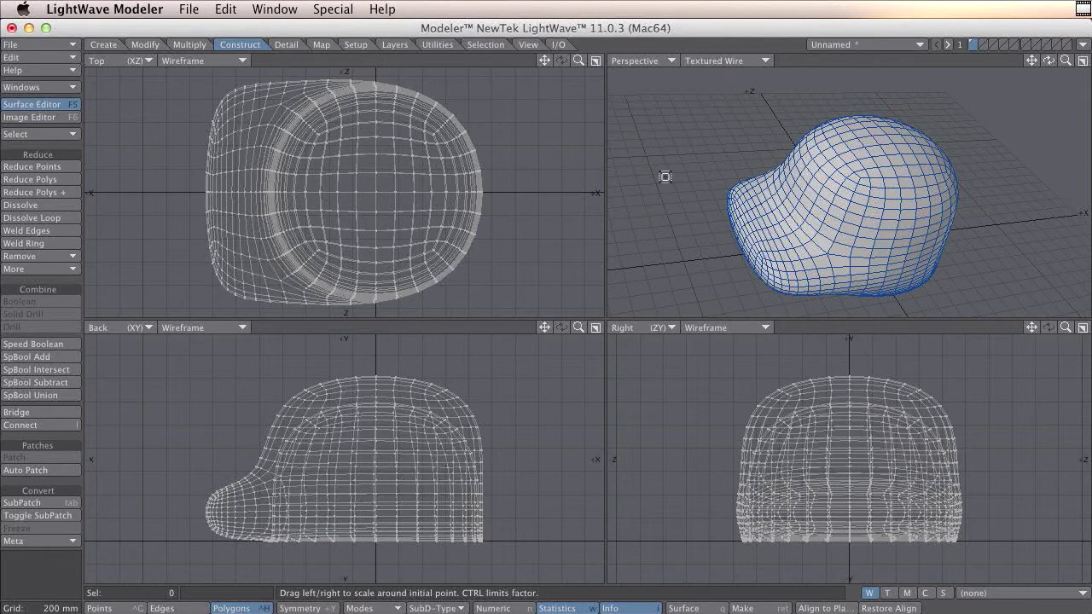
# Triangulate the helmet with Triple and inspect the triangulated mesh from several angles.
pyautogui.click(198, 47)
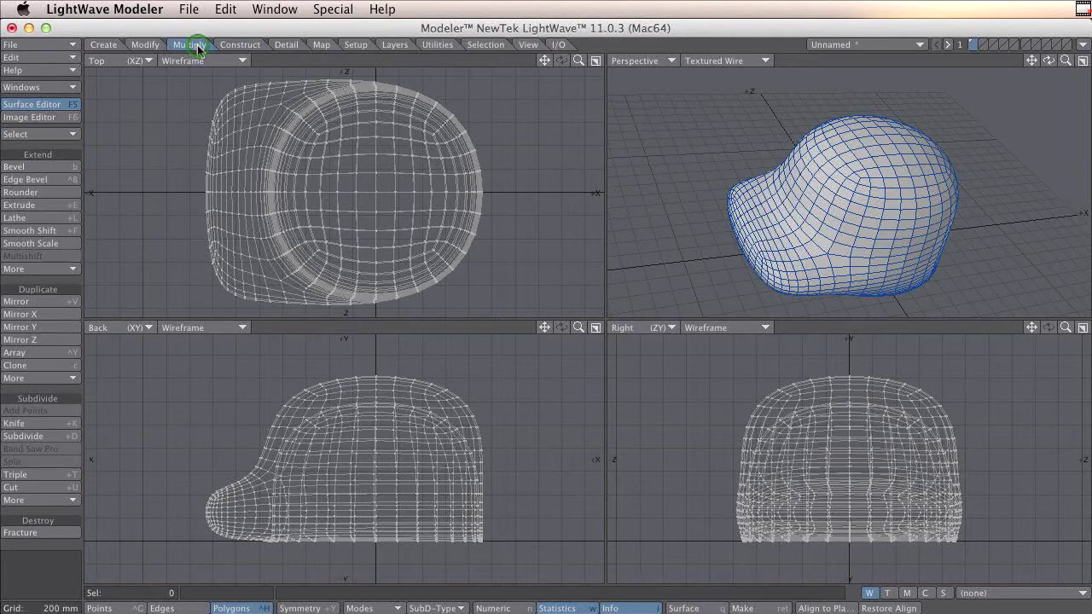
pyautogui.click(49, 474)
pyautogui.press('a')
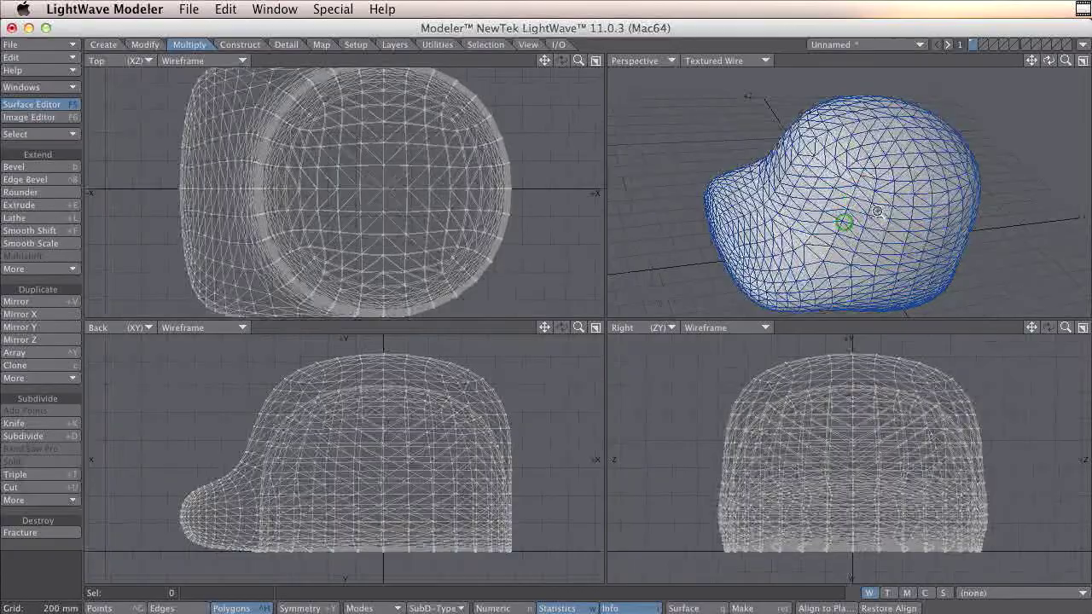
pyautogui.press('.')
pyautogui.moveTo(877, 212)
pyautogui.keyDown('alt'); pyautogui.mouseDown()
pyautogui.moveTo(947, 219)
pyautogui.moveTo(856, 223)
pyautogui.moveTo(896, 220)
pyautogui.moveTo(870, 225)
pyautogui.mouseUp(); pyautogui.keyUp('alt')
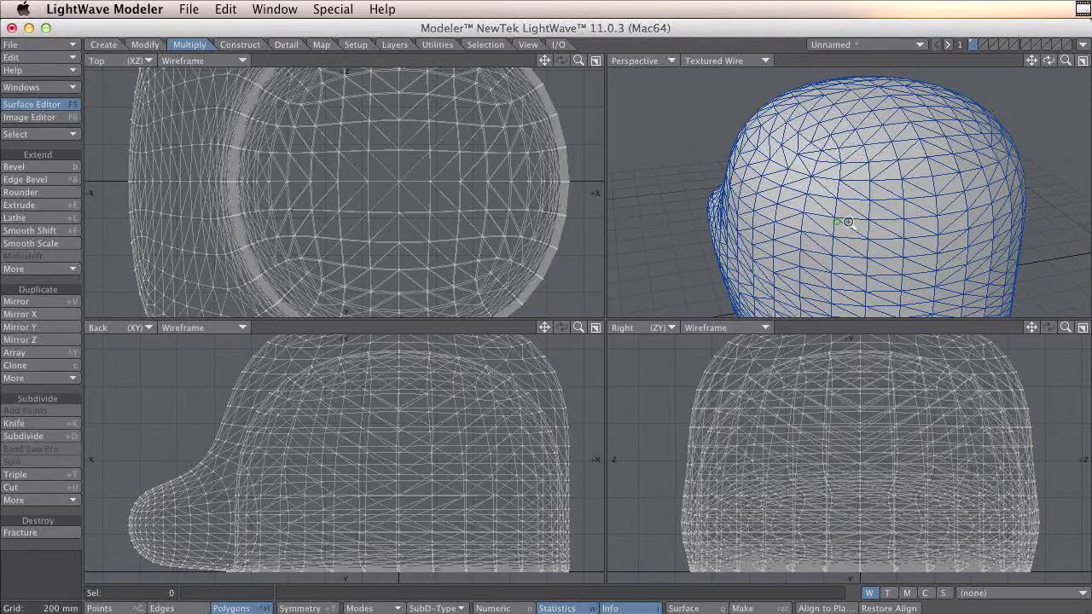
pyautogui.press(',')
pyautogui.press(',')
pyautogui.press(',')
pyautogui.press(',')
pyautogui.press(',')
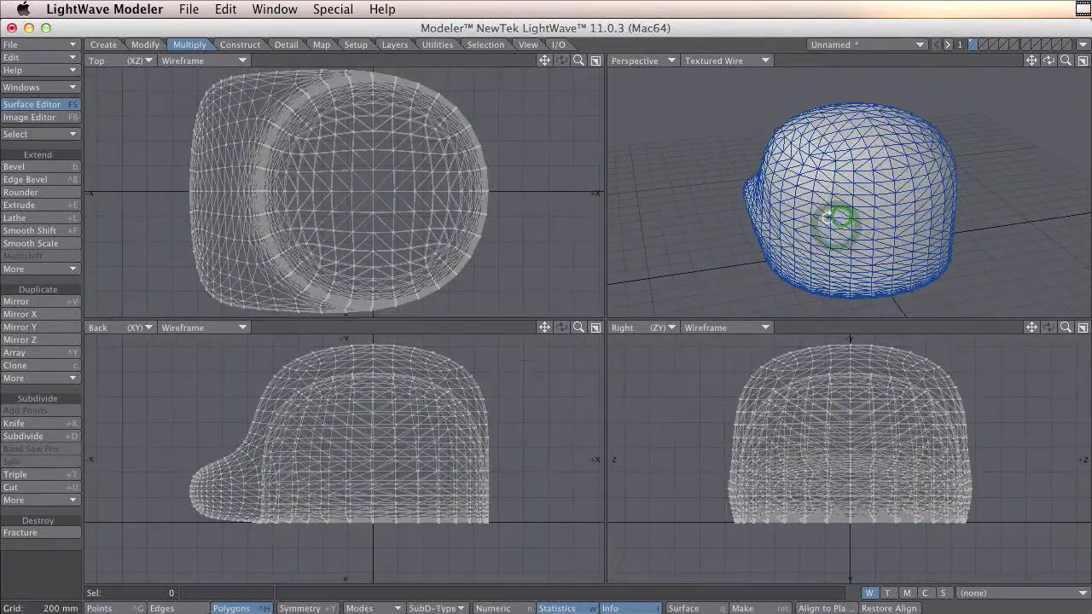
pyautogui.keyDown('alt'); pyautogui.moveTo(826, 218); pyautogui.dragTo(865, 232); pyautogui.keyUp('alt')
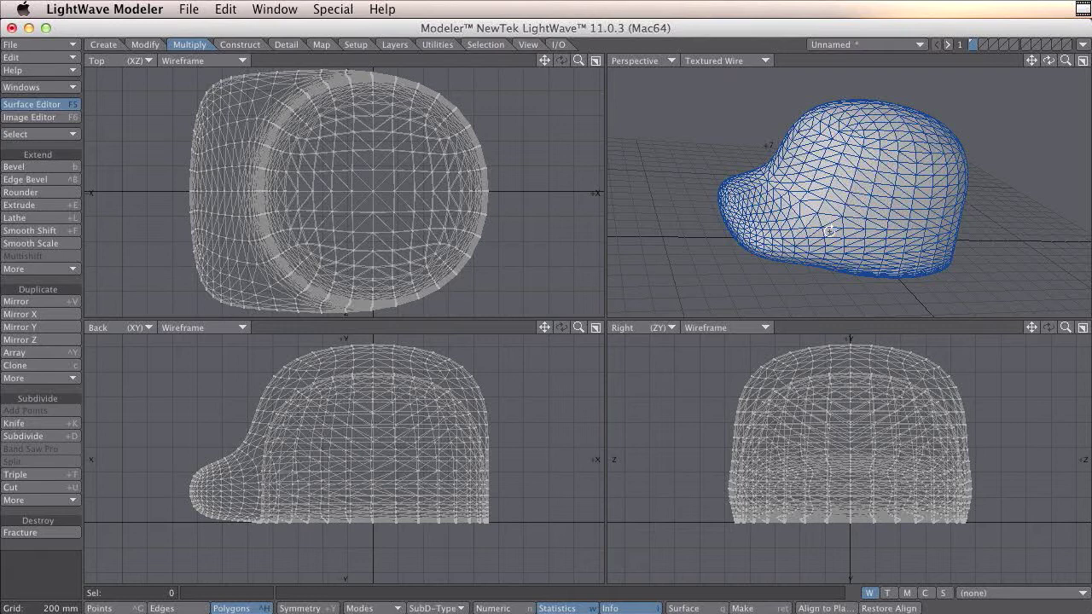
pyautogui.hotkey('shift', 'h')
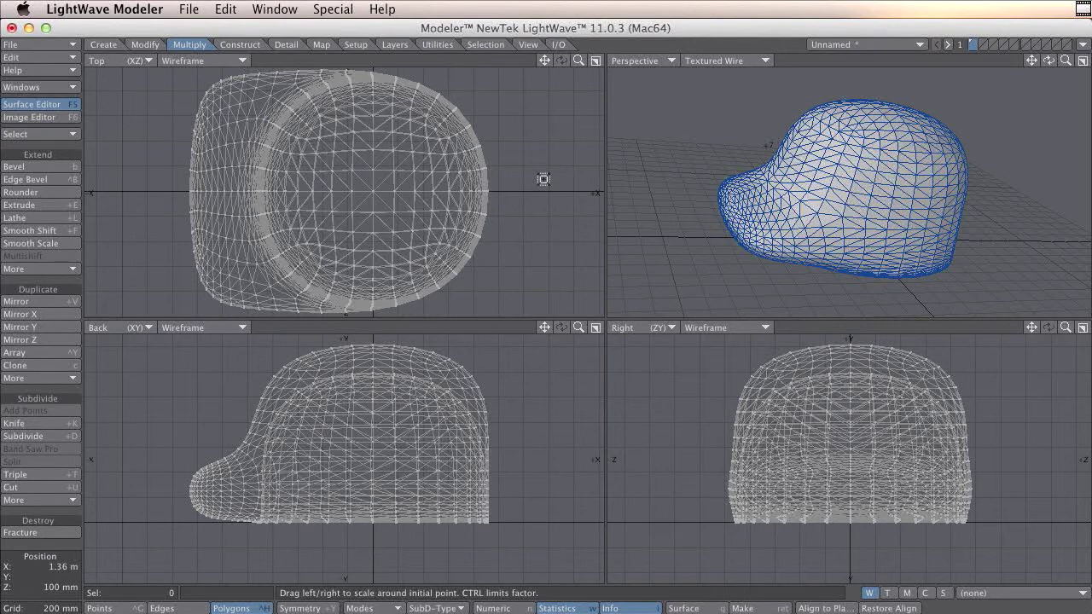
# Choose the Size tool, review its 100000.0 % Factor in the Numeric panel, then close it.
pyautogui.press('space')
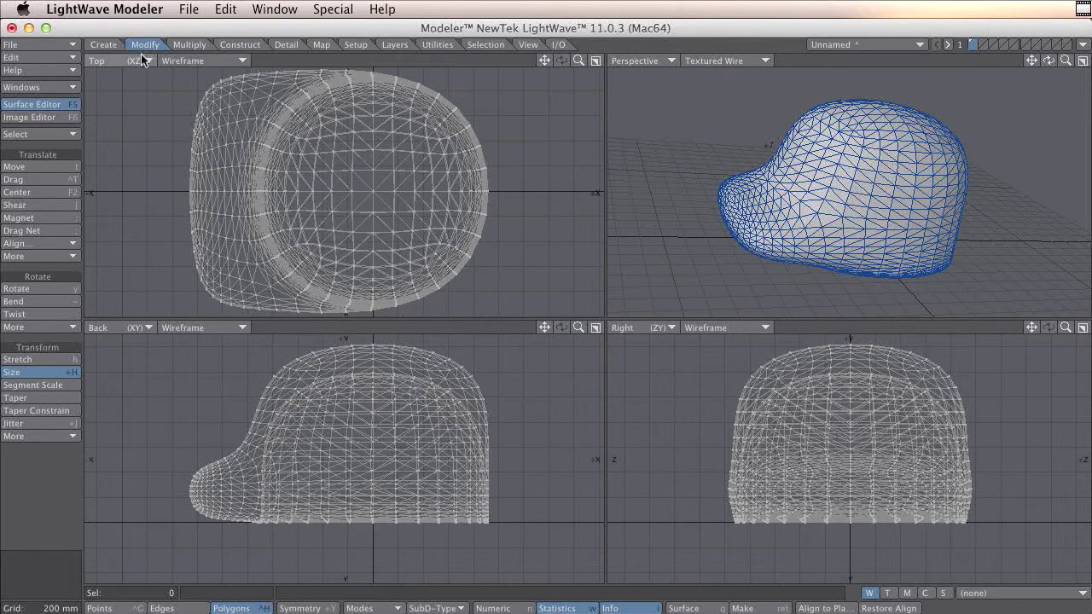
pyautogui.click(145, 45)
pyautogui.click(63, 371)
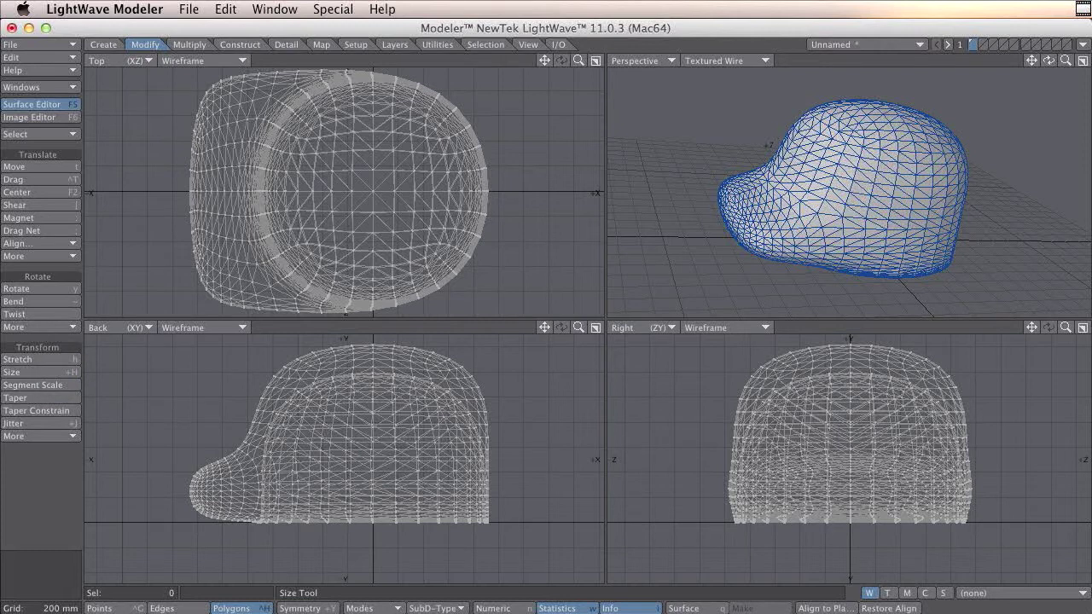
pyautogui.press('n')
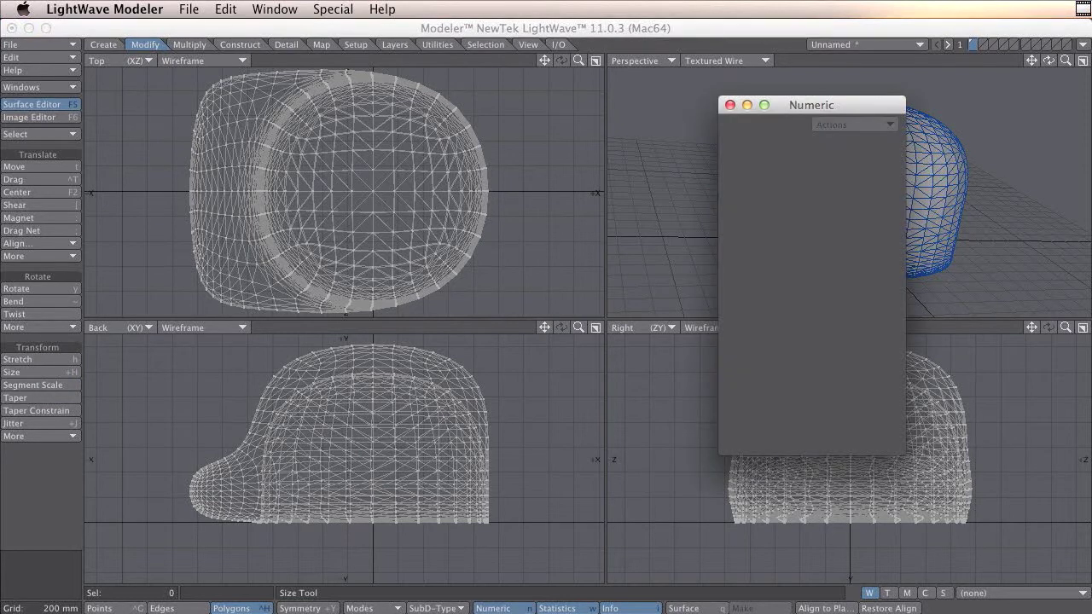
pyautogui.click(25, 374)
pyautogui.click(836, 145)
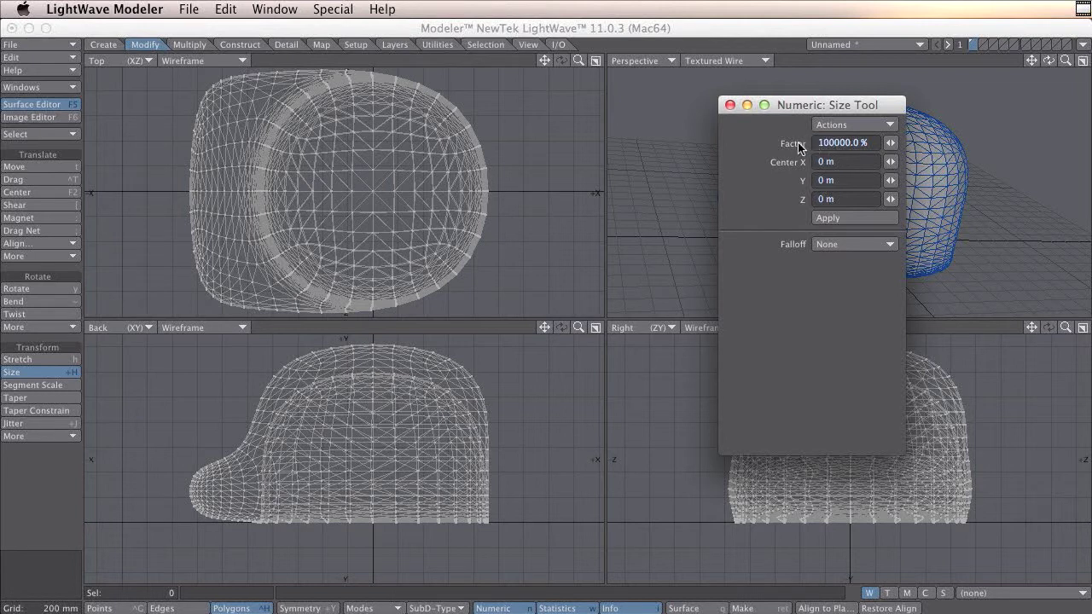
pyautogui.click(827, 144)
pyautogui.click(730, 104)
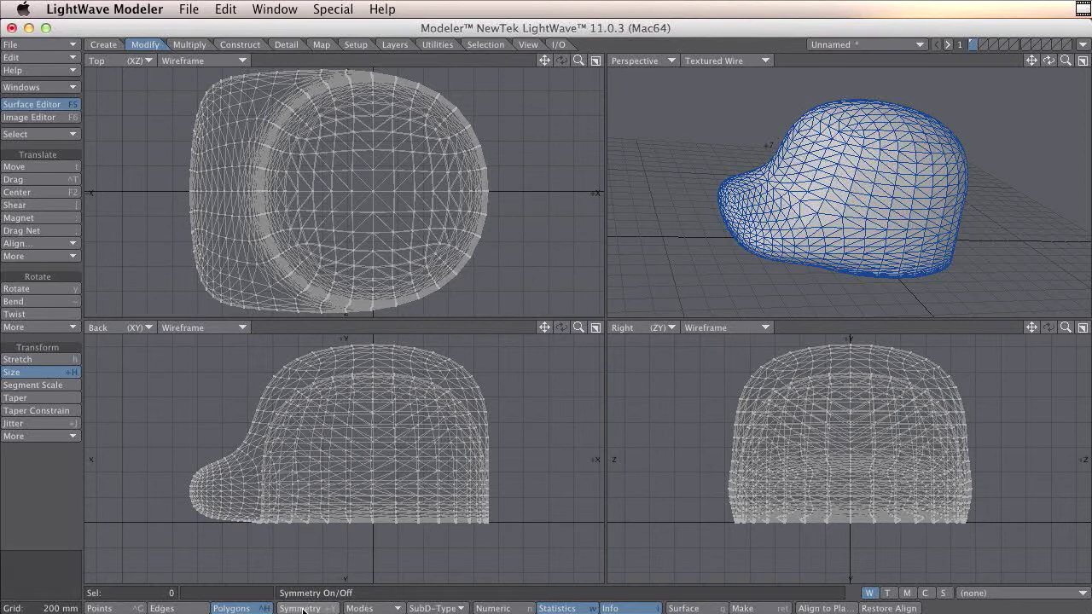
# Run SHM_STL_Exporter_v1.12 from Utilities > Additional.
pyautogui.click(438, 47)
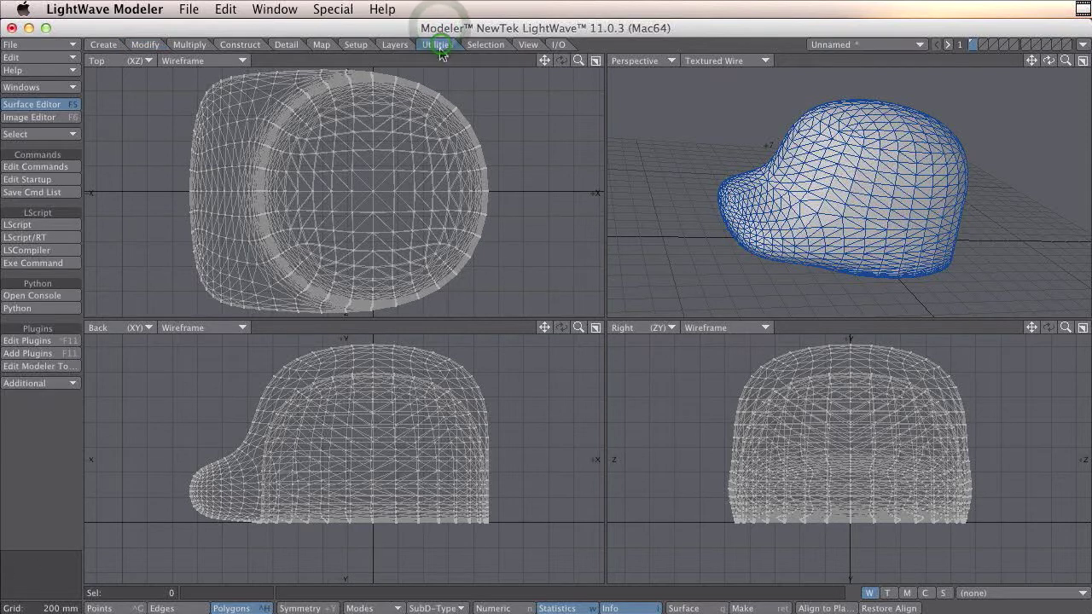
pyautogui.click(53, 386)
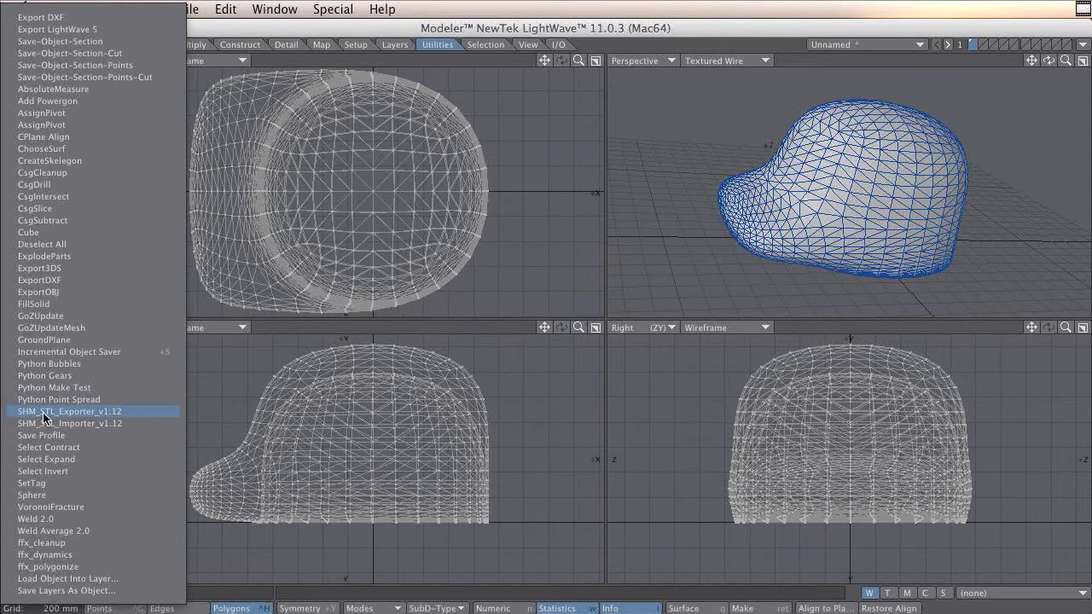
pyautogui.click(120, 412)
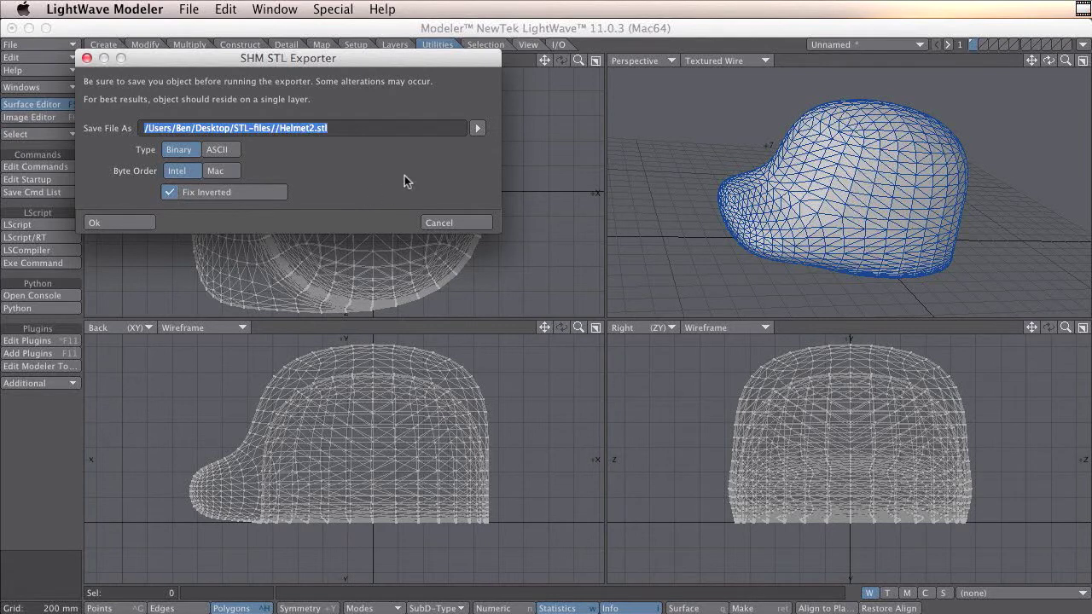
# Set the exporter's save file to Helmet.stl in the STL-files folder.
pyautogui.click(477, 128)
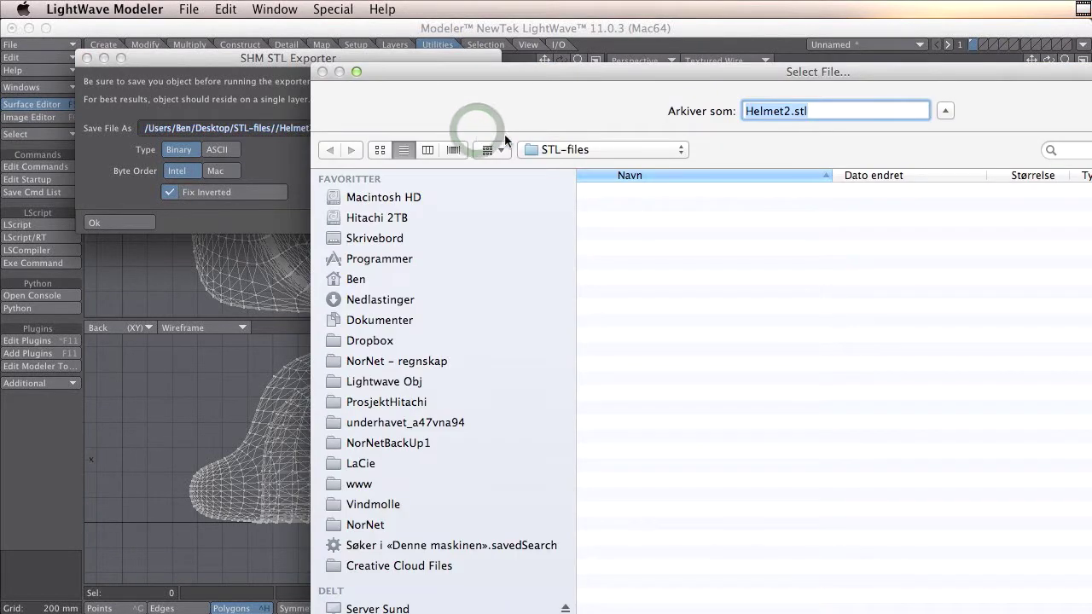
pyautogui.click(786, 111)
pyautogui.press('BackSpace')
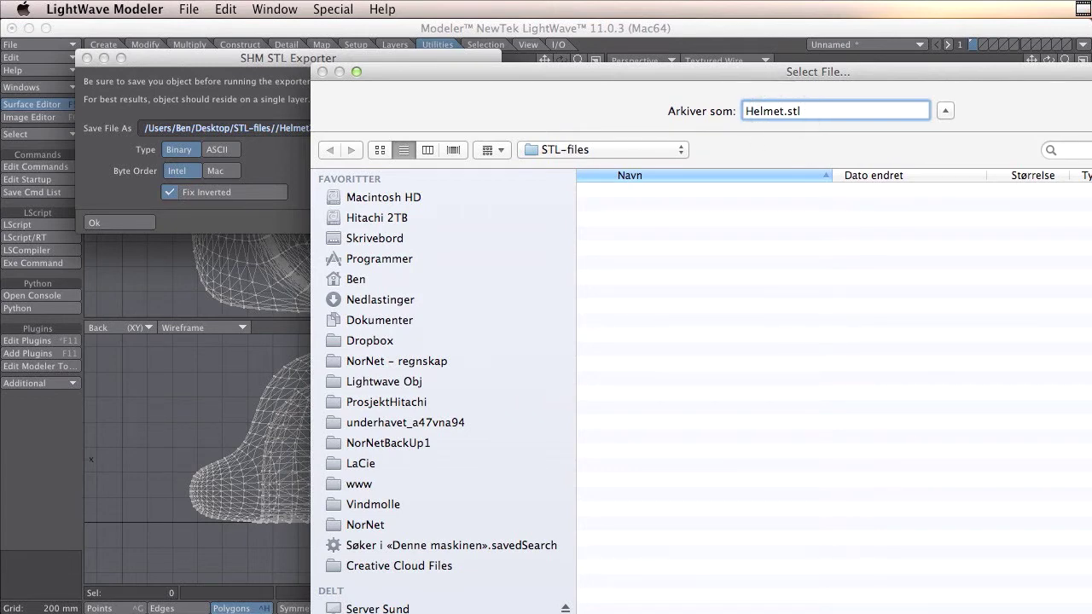
pyautogui.press('Return')
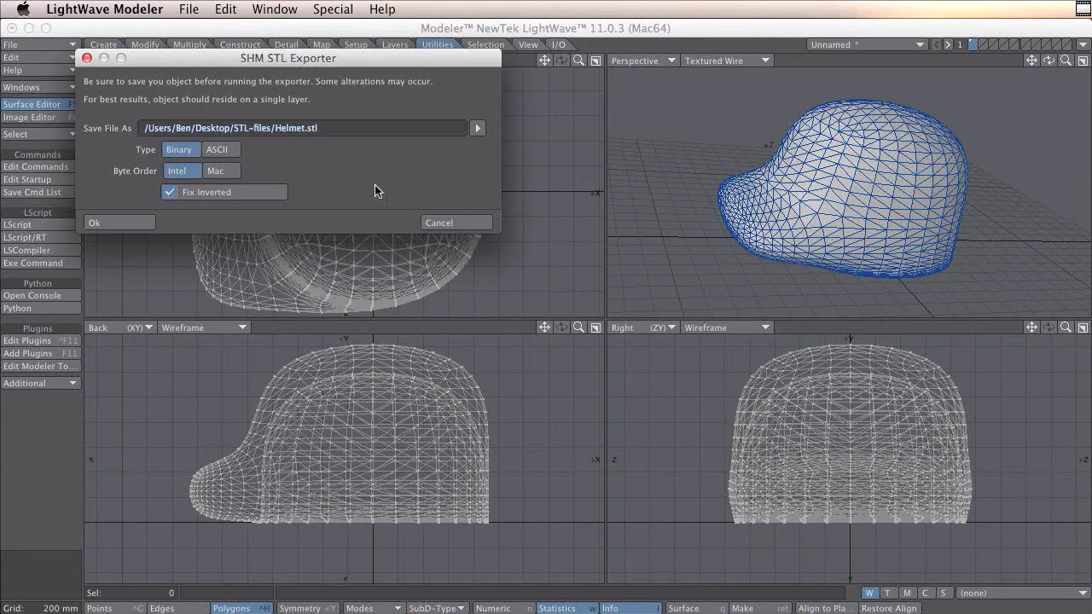
# Prefix the Helmet.stl save path with '/' and run the SHM STL export.
pyautogui.click(276, 129)
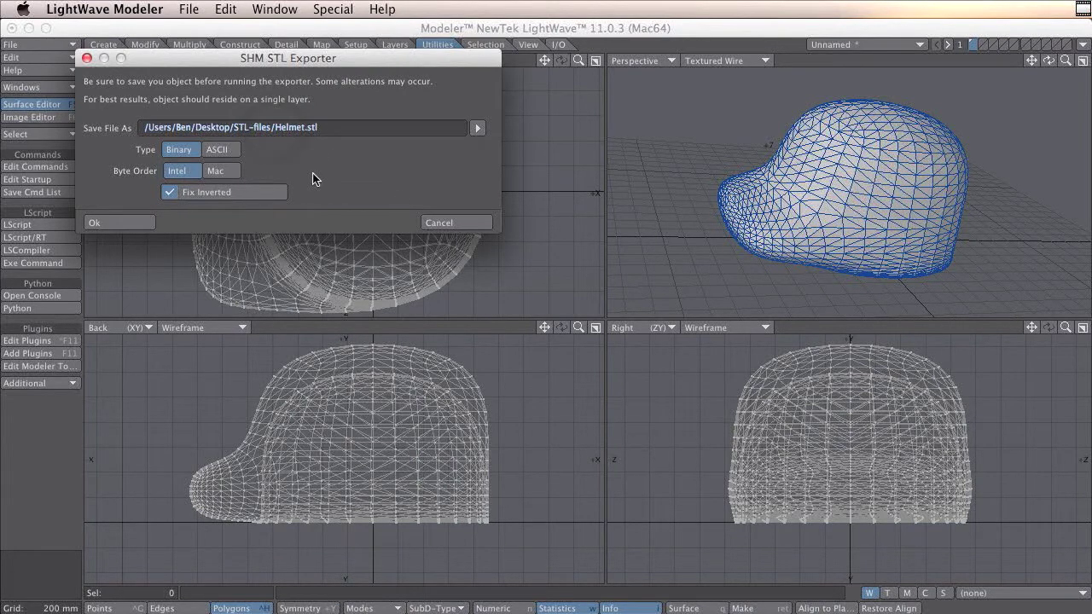
pyautogui.write('/')
pyautogui.click(141, 227)
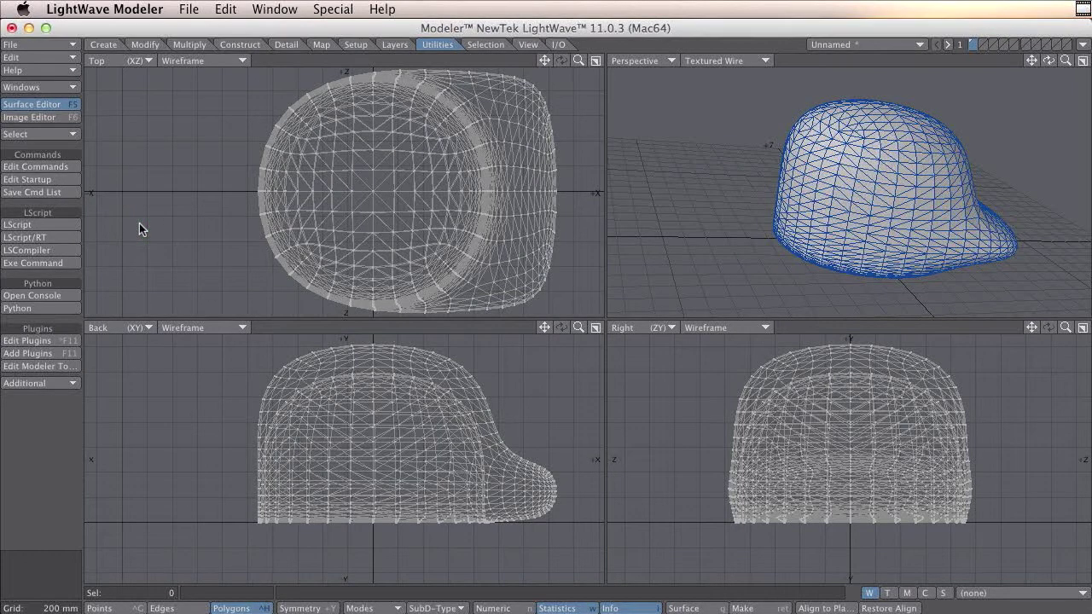
# Return to the Size tool, orbit the Perspective view around the helmet, then switch to Finder.
pyautogui.hotkey('shift', 'h')
pyautogui.keyDown('alt'); pyautogui.moveTo(933, 214); pyautogui.dragTo(950, 220); pyautogui.keyUp('alt')
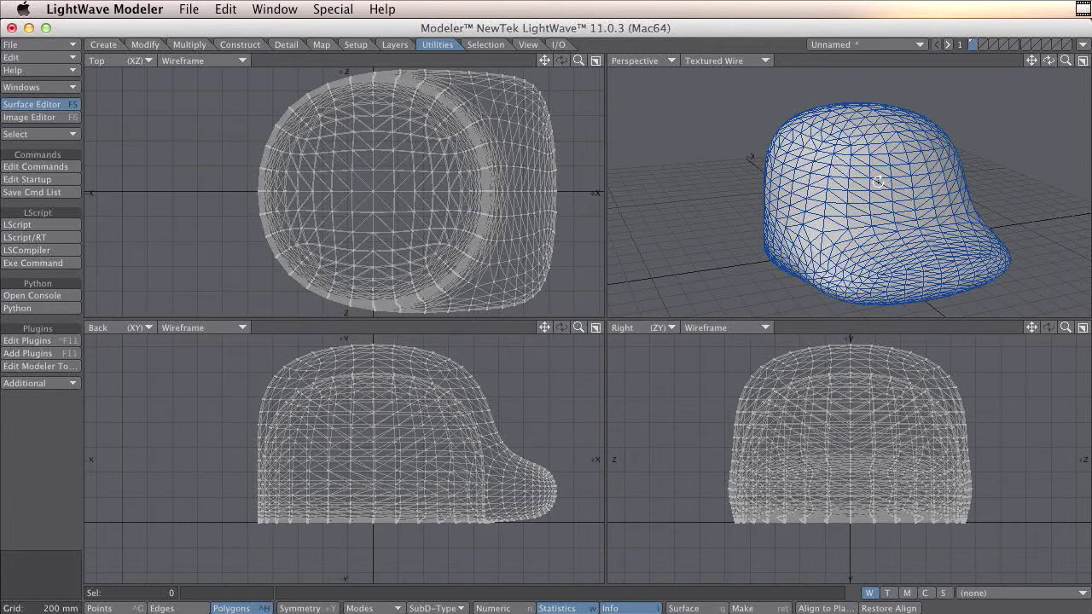
pyautogui.press('super+Tab')
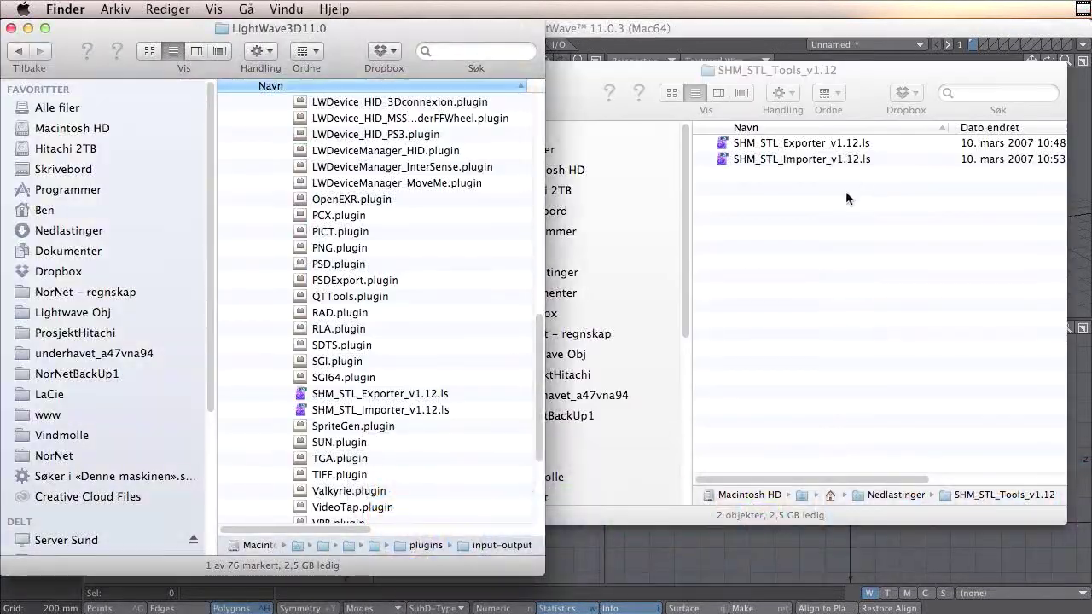
# Browse to Skrivebord > STL-files and open Helmet.stl in Pleasant3D.
pyautogui.click(587, 96)
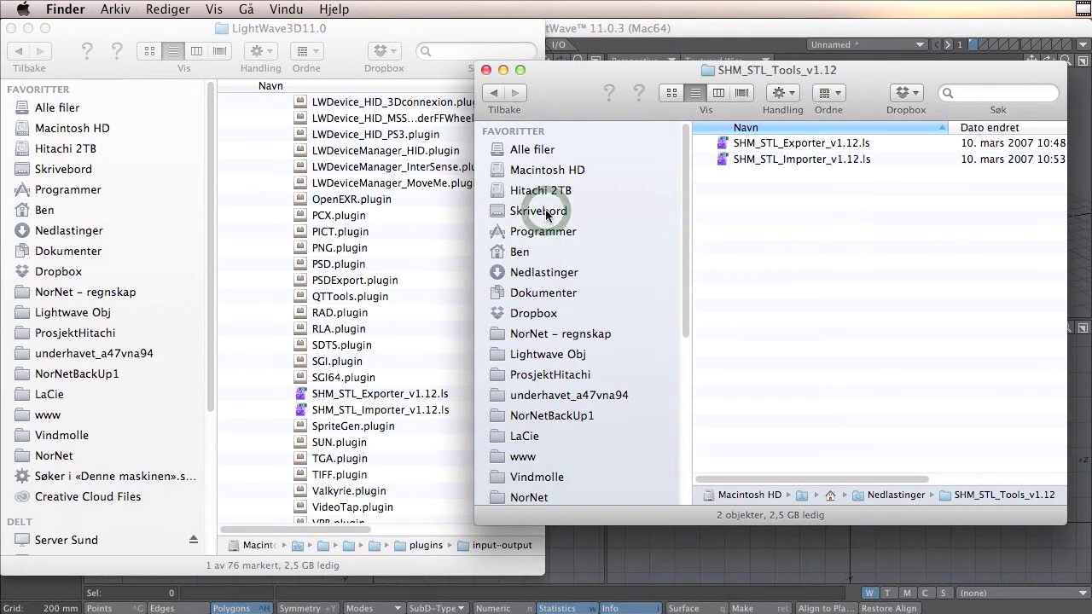
pyautogui.click(500, 213)
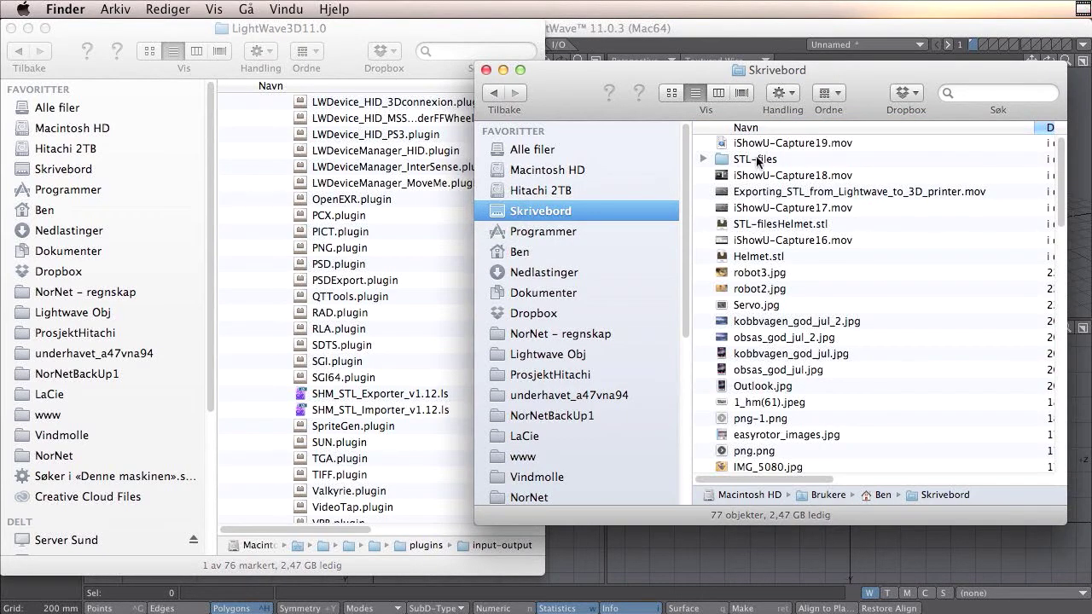
pyautogui.doubleClick(751, 160)
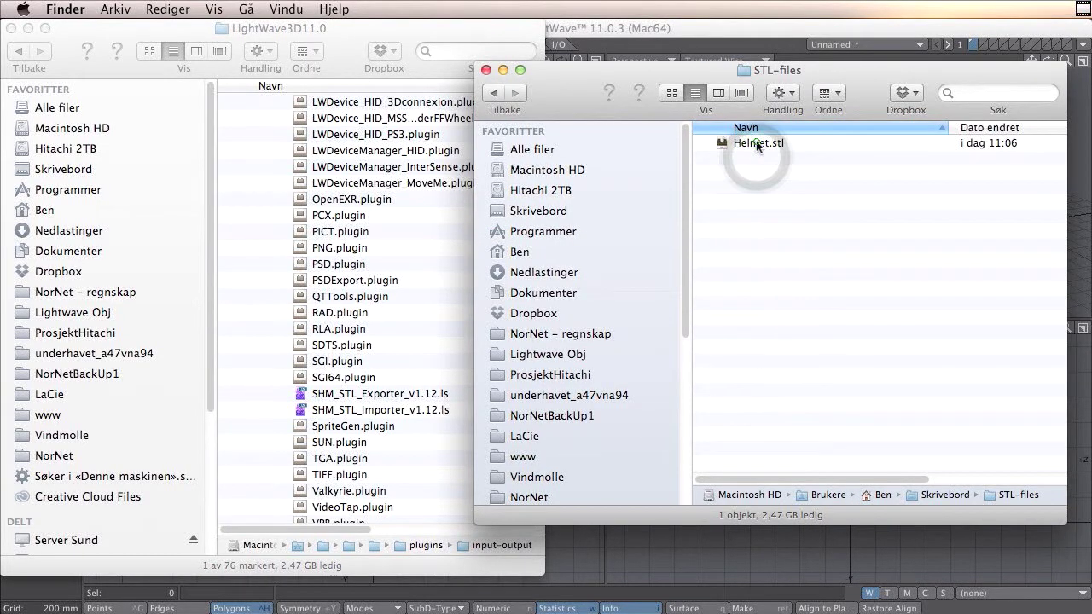
pyautogui.doubleClick(758, 142)
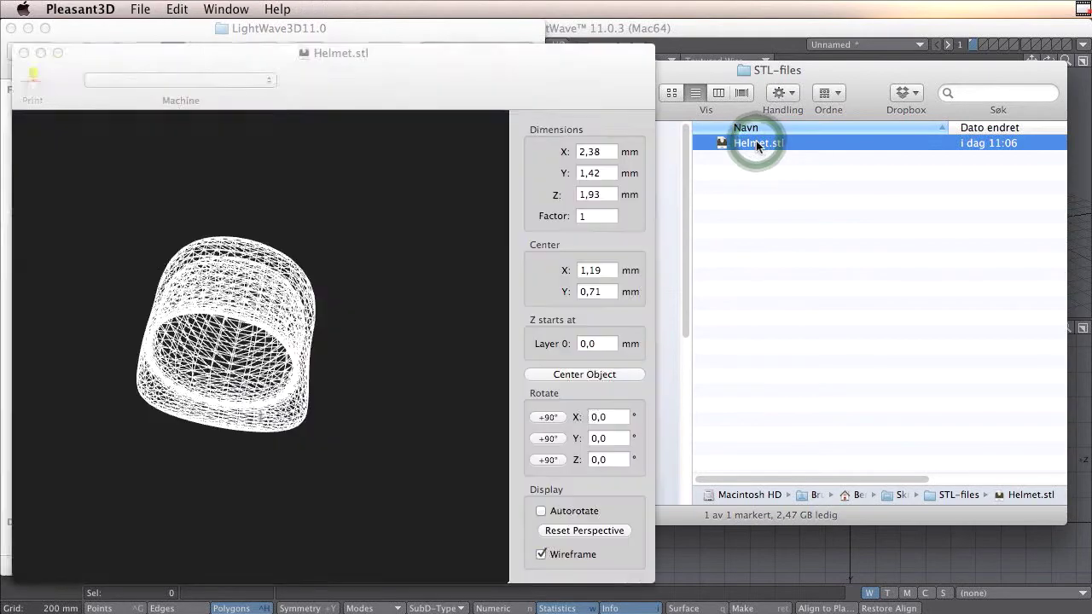
# Rotate and zoom the Helmet.stl preview, confirming its 2,38 × 1,42 × 1,93 mm dimensions.
pyautogui.doubleClick(756, 143)
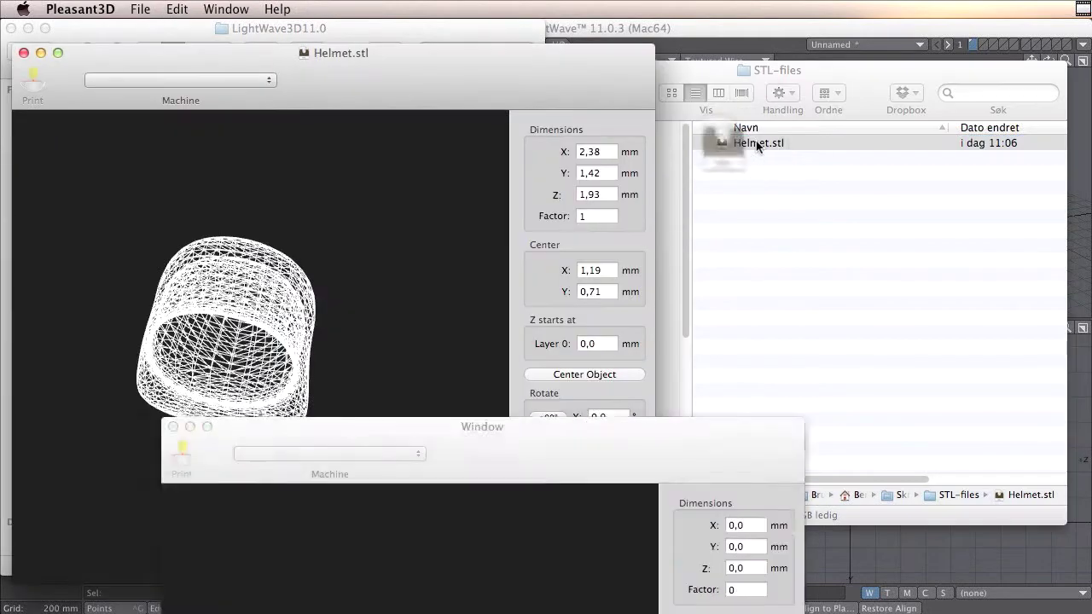
pyautogui.moveTo(644, 446); pyautogui.dragTo(636, 63)
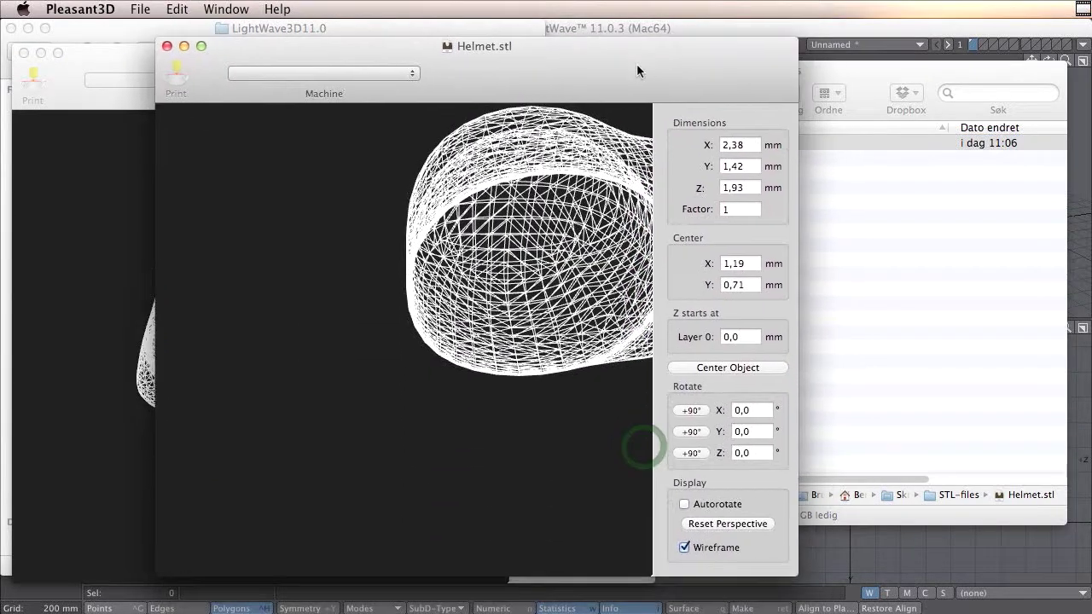
pyautogui.moveTo(580, 184); pyautogui.dragTo(520, 265)
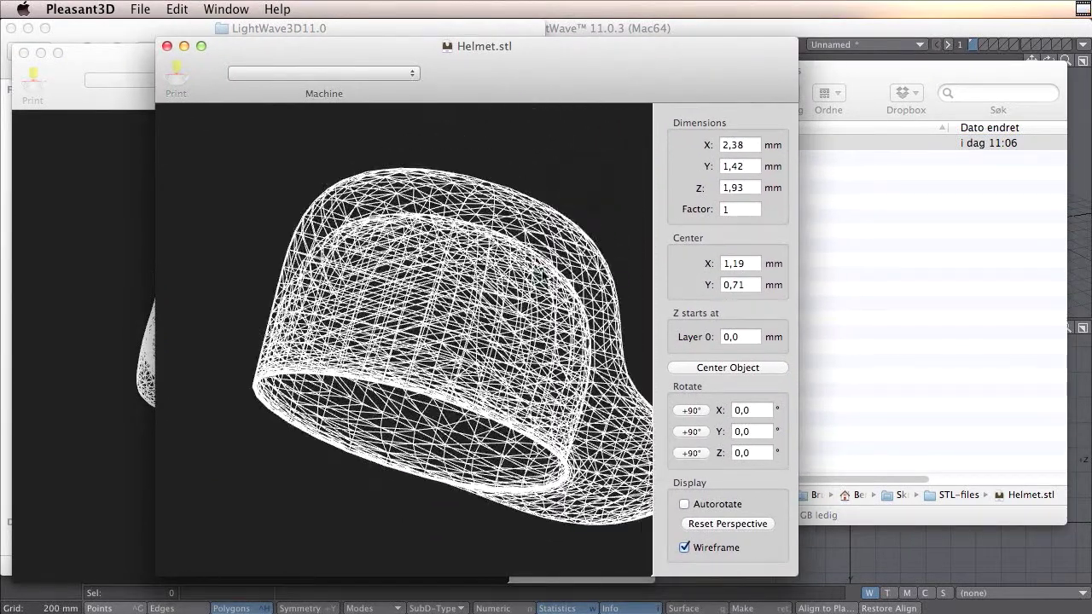
pyautogui.scroll(-5, 537, 271)
pyautogui.moveTo(456, 317); pyautogui.dragTo(380, 396)
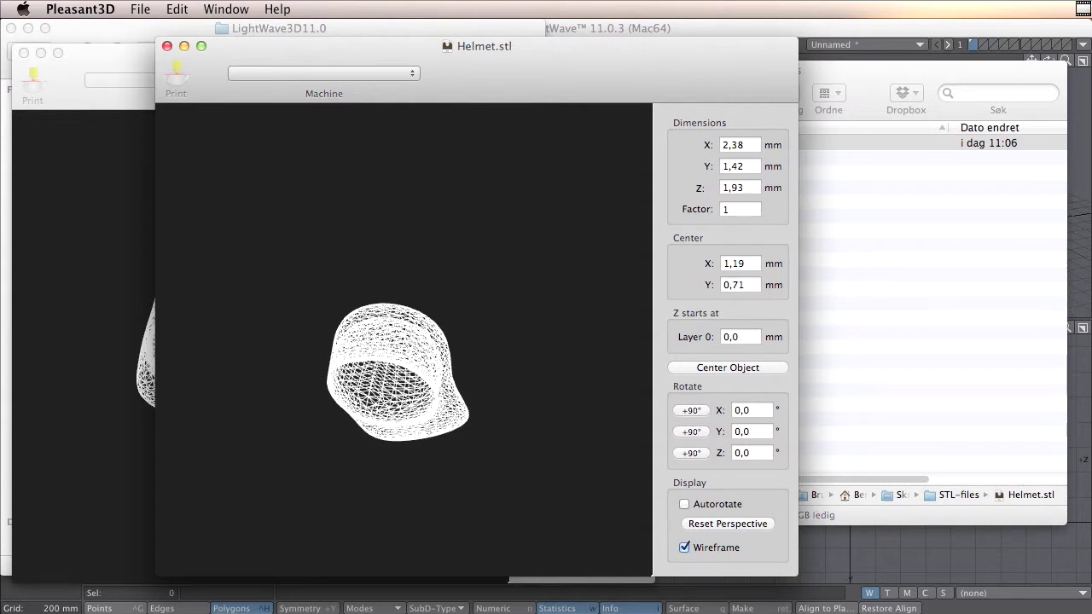
pyautogui.press('super+Tab')
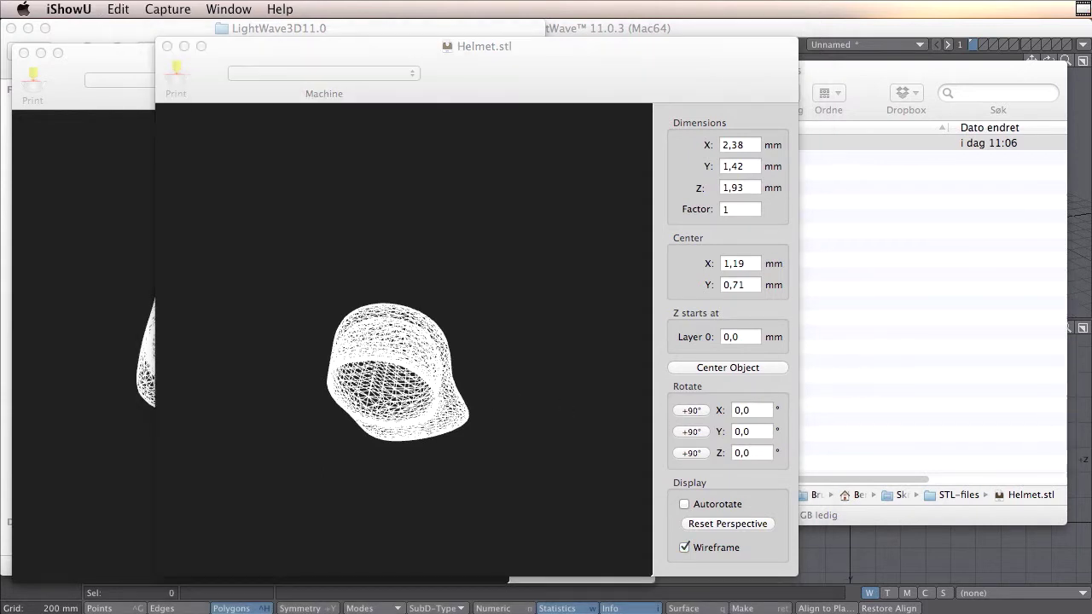